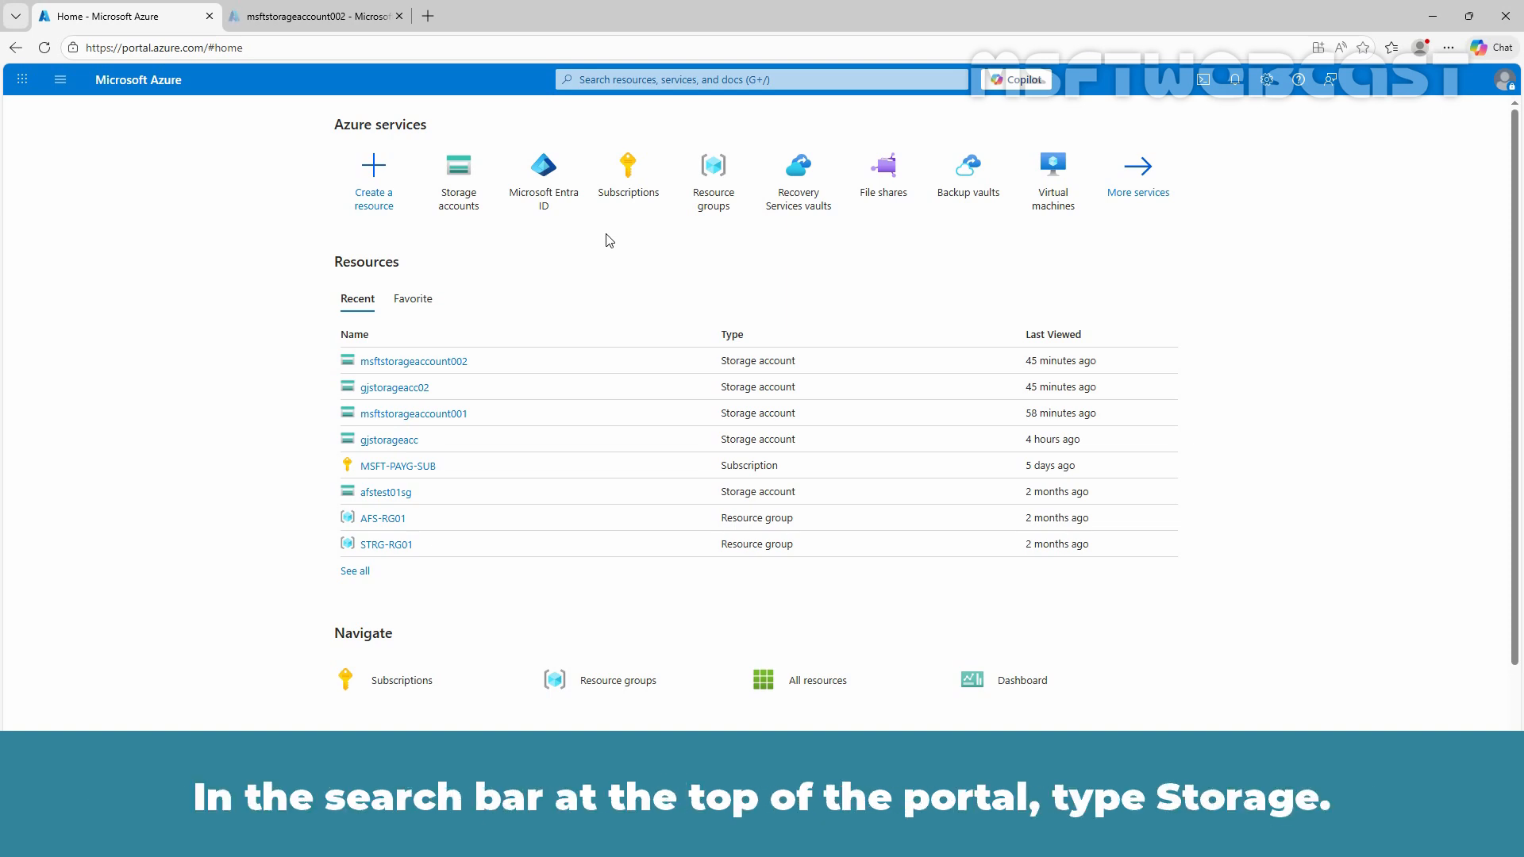
# Step: Find the storage accounts and open test-container in msftstorageaccount001 to view its blobs
pyautogui.click(651, 82)
pyautogui.write('storage')
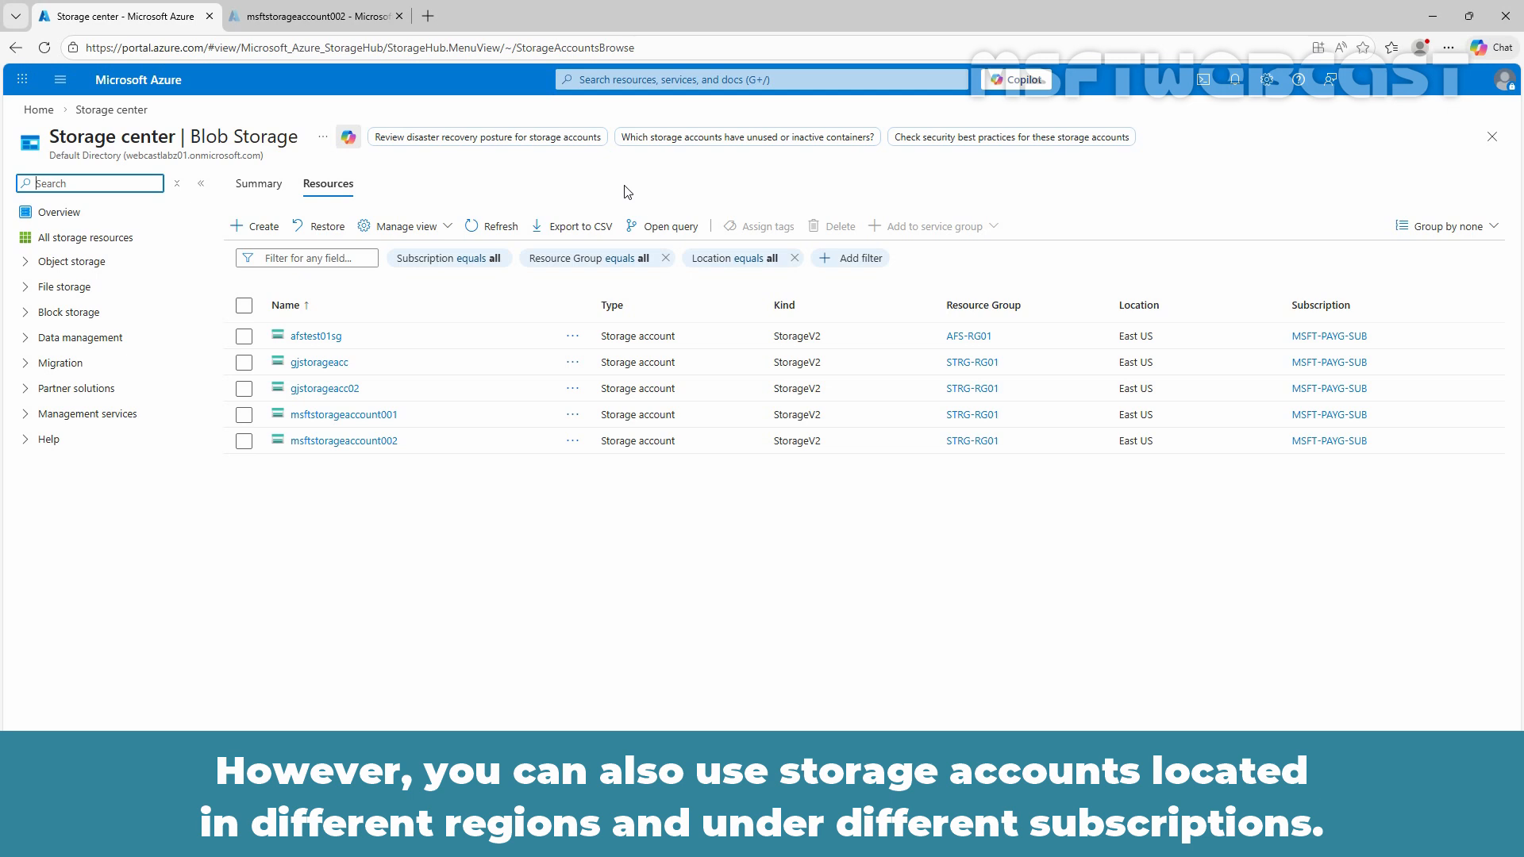
pyautogui.click(357, 418)
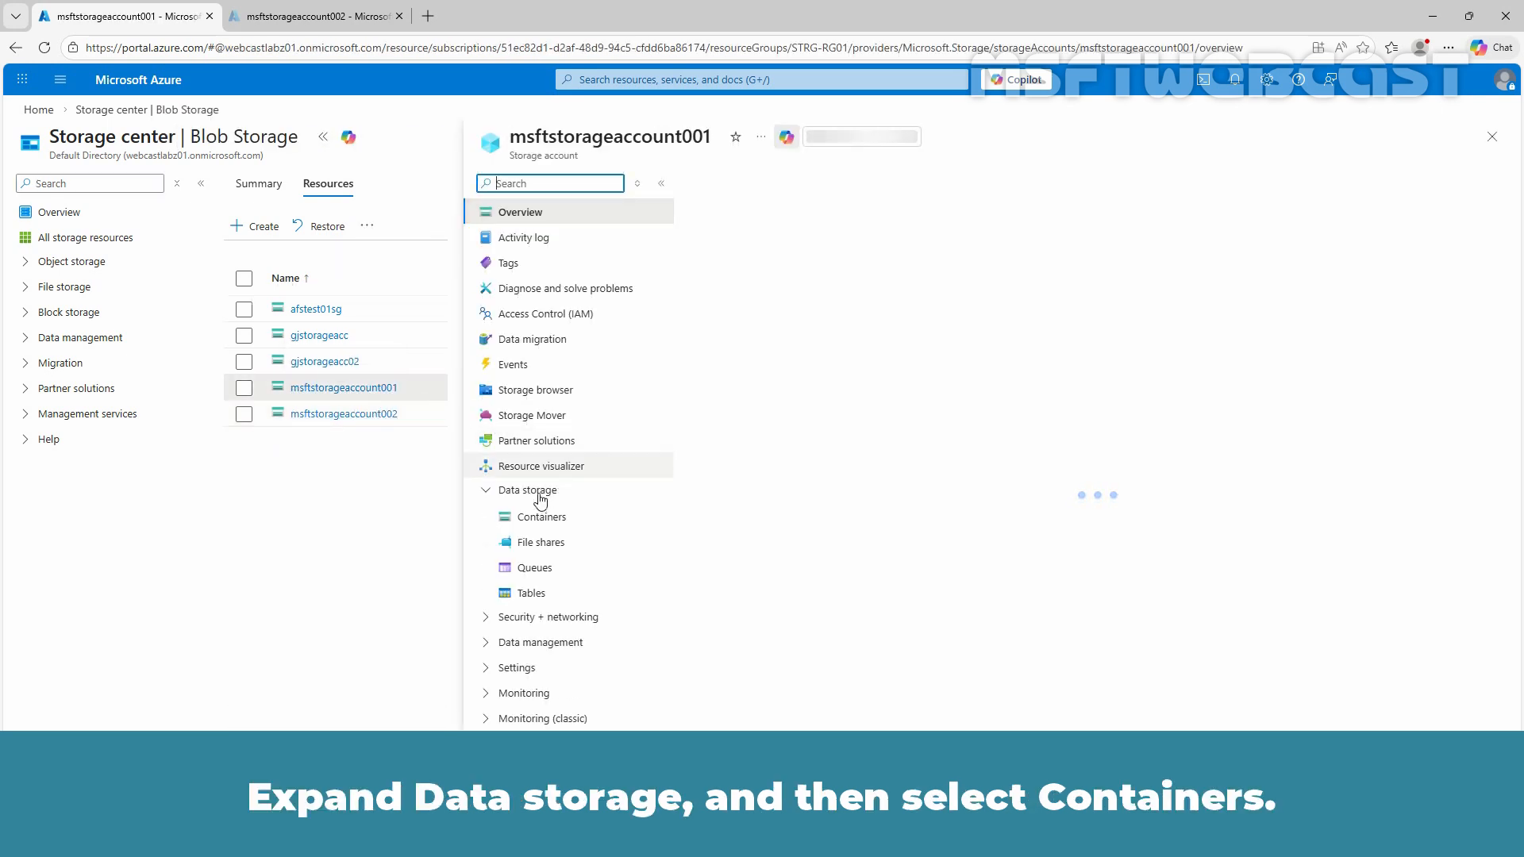
pyautogui.click(542, 518)
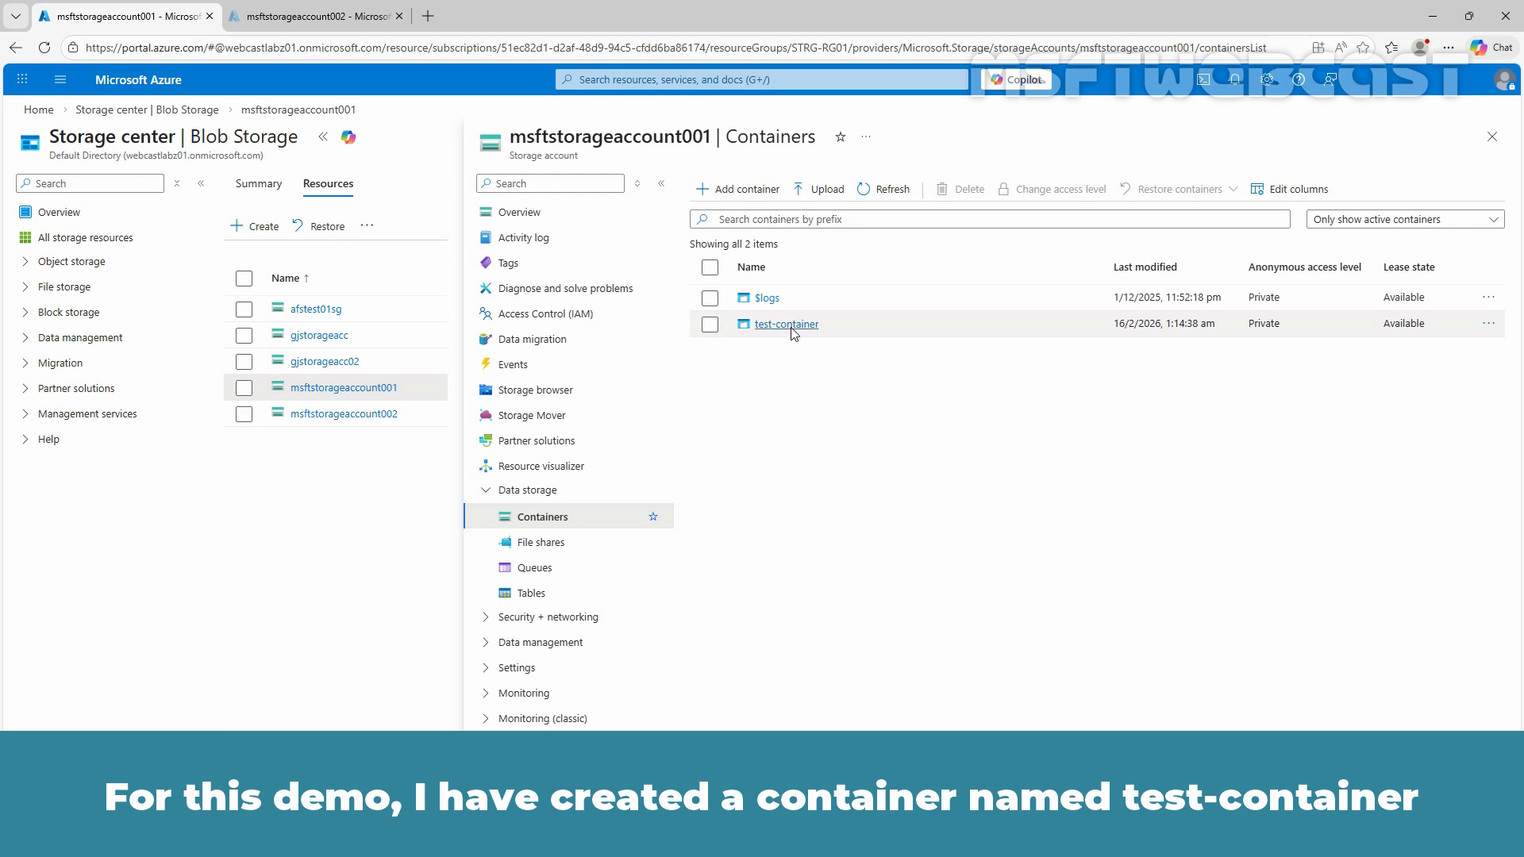
pyautogui.click(787, 325)
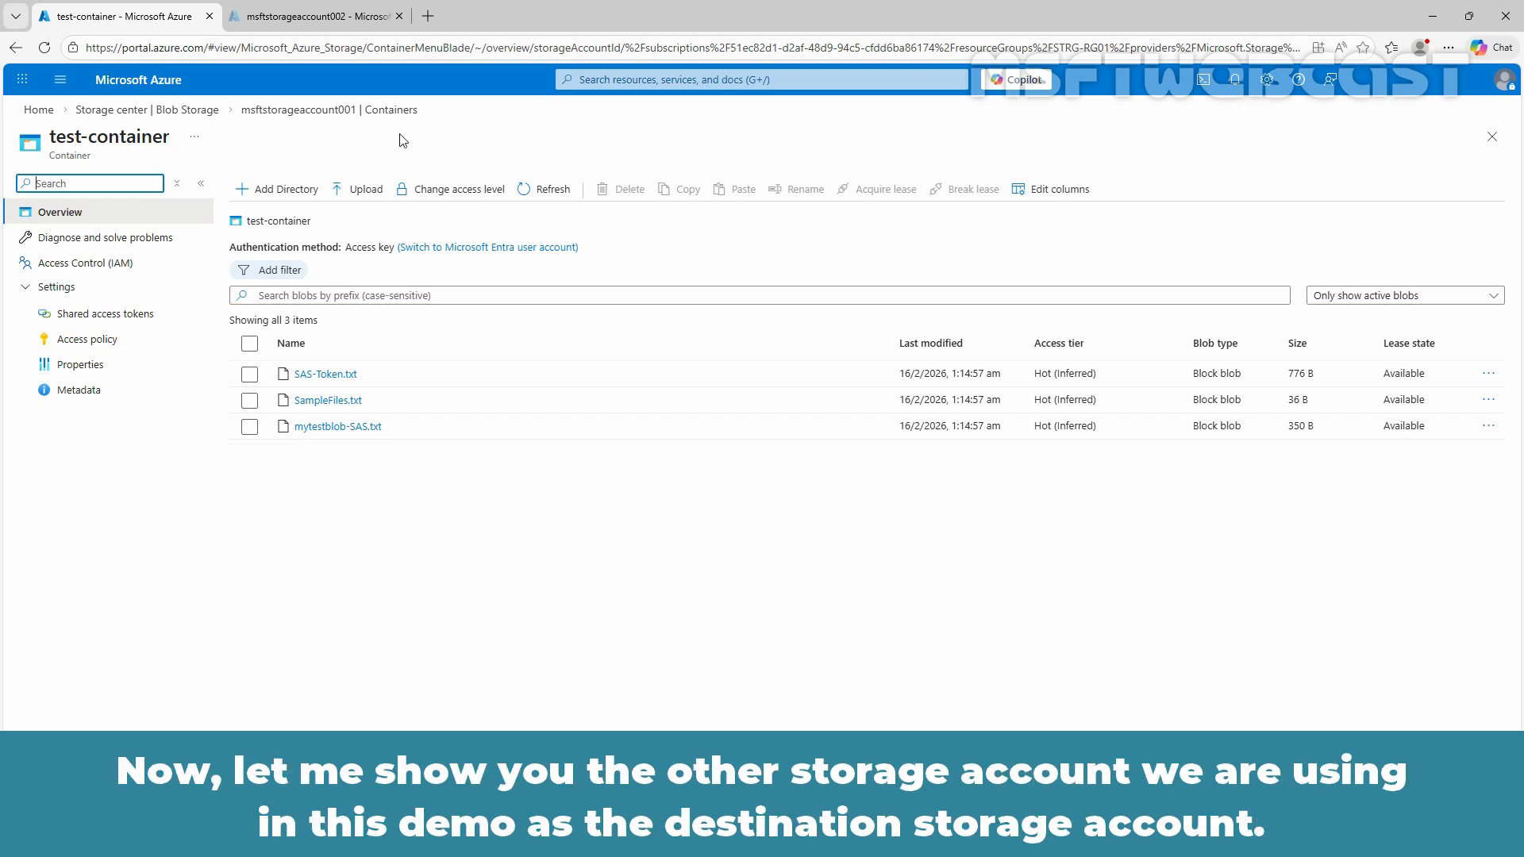
# Step: Open test-container in the destination account msftstorageaccount002 to view its contents
pyautogui.click(277, 17)
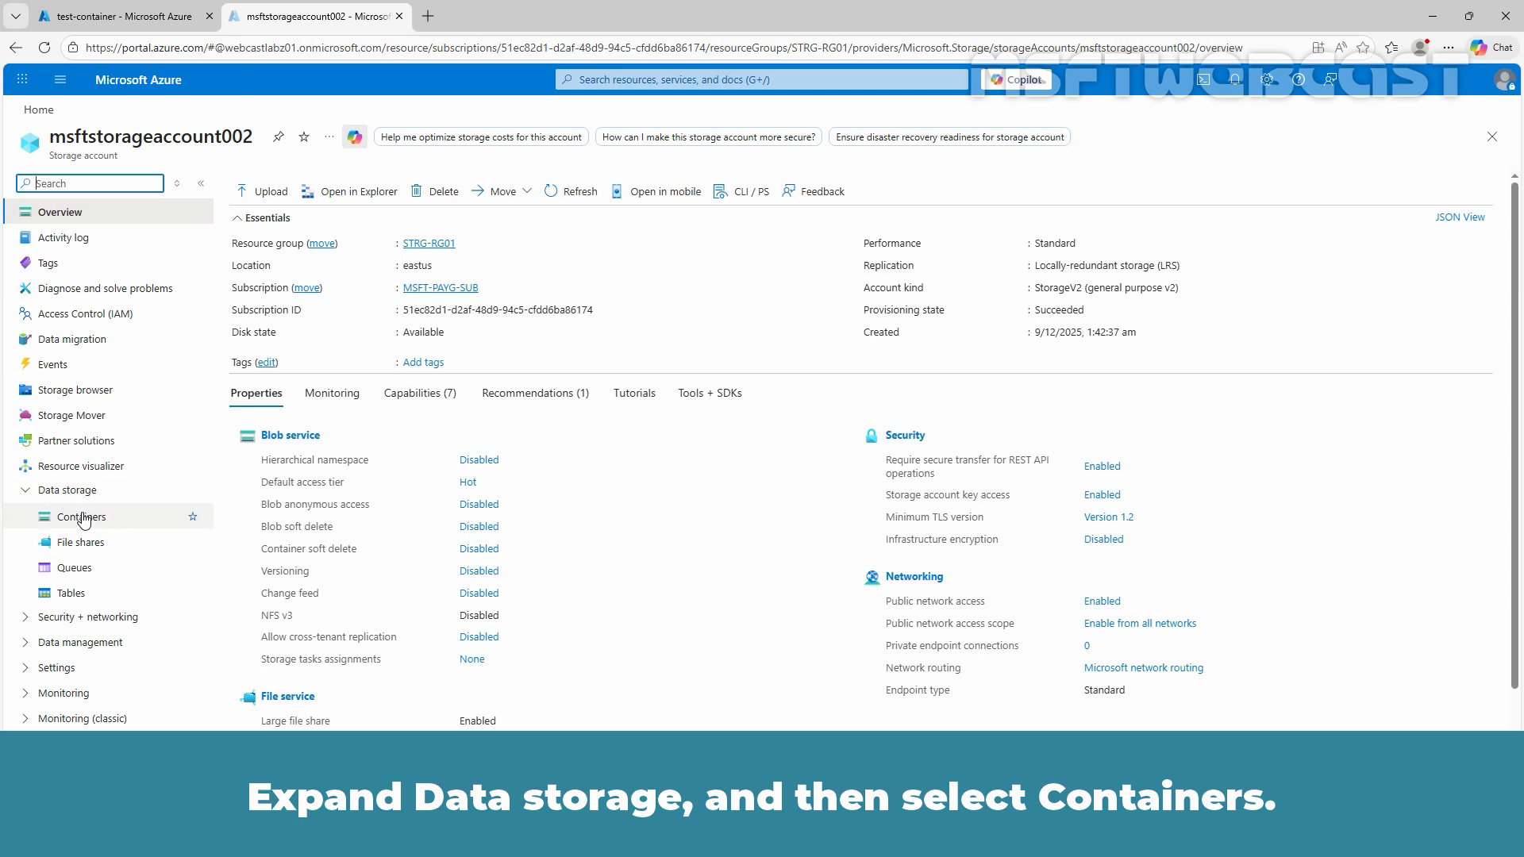
pyautogui.click(83, 518)
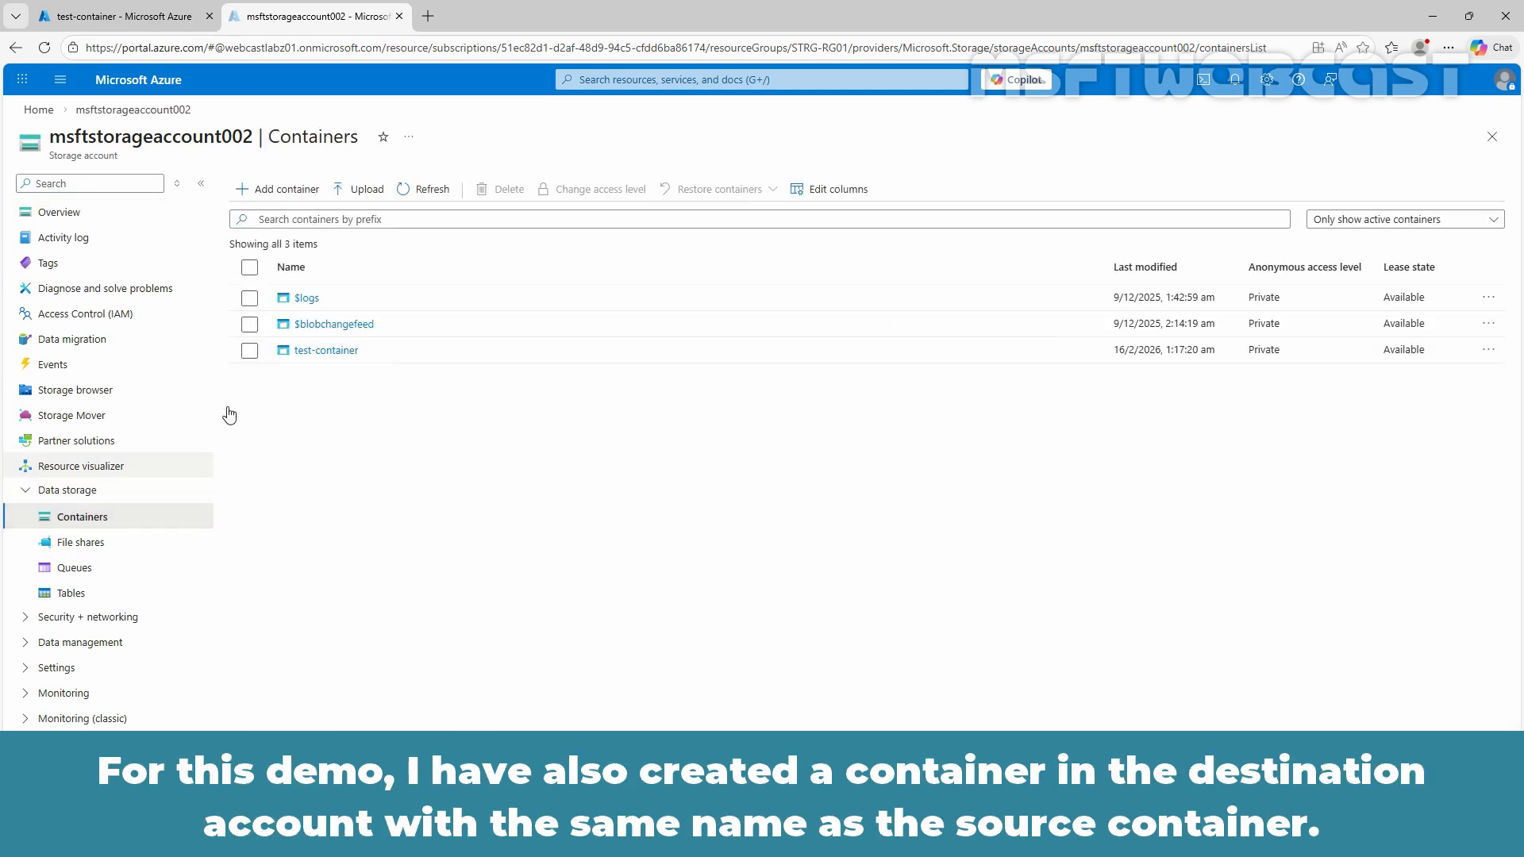
pyautogui.click(329, 351)
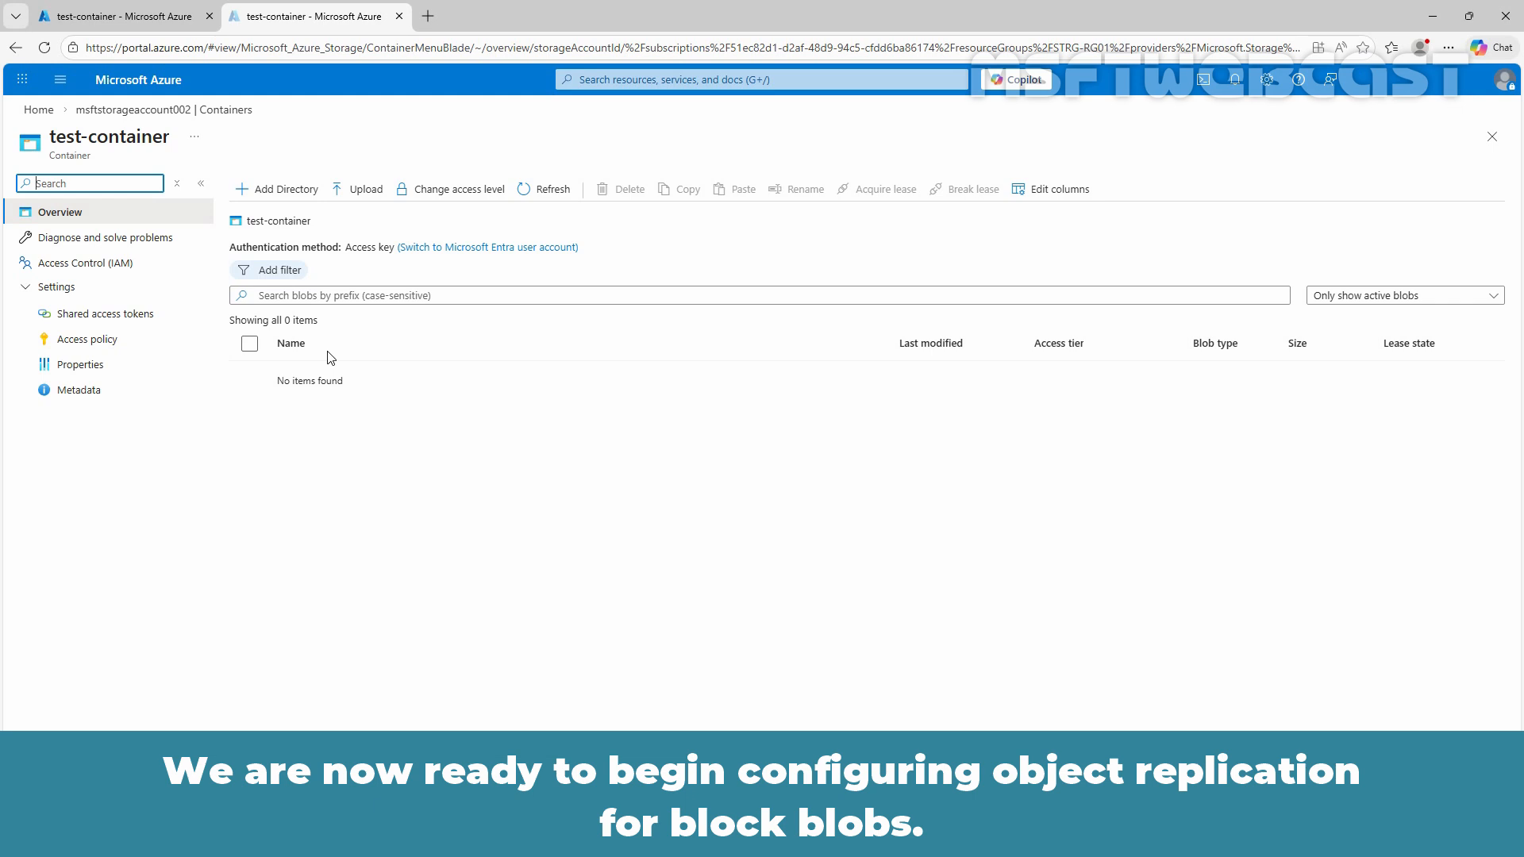
# Step: Return to msftstorageaccount001 and start creating object replication rules for it
pyautogui.click(117, 16)
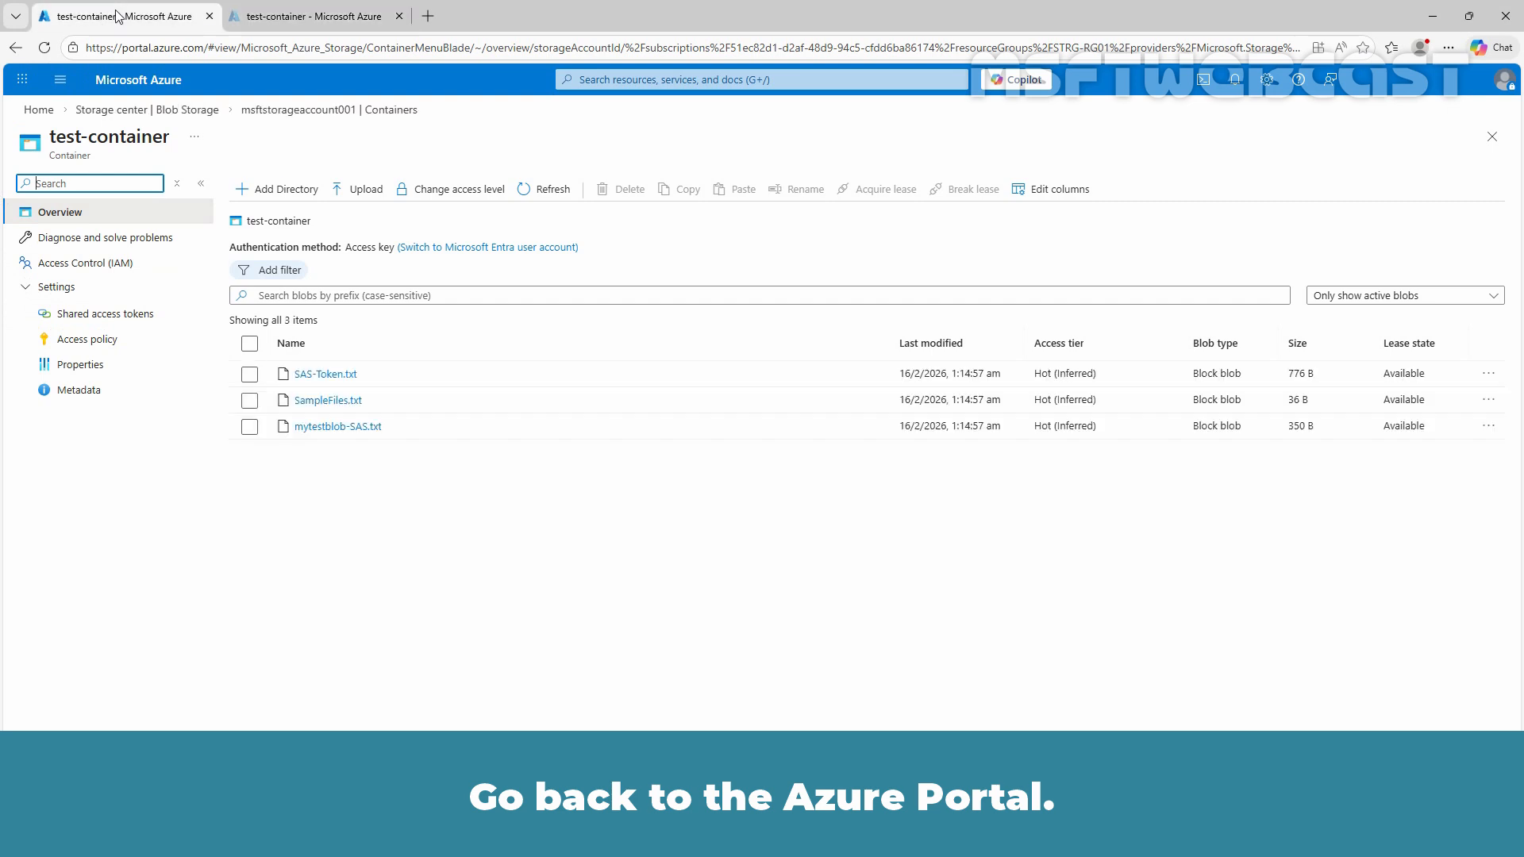
pyautogui.click(316, 111)
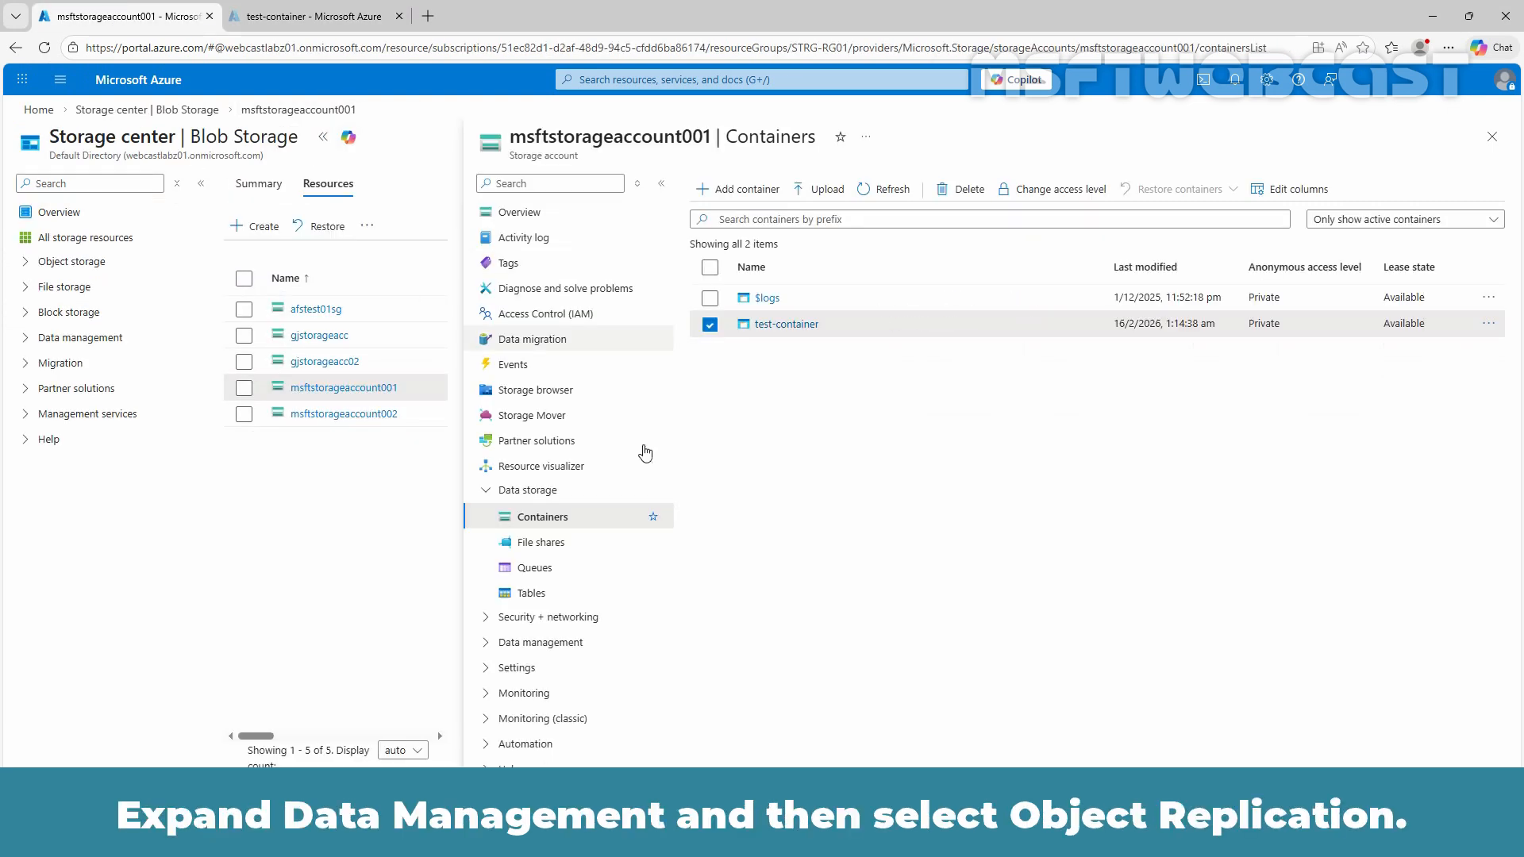
pyautogui.click(487, 643)
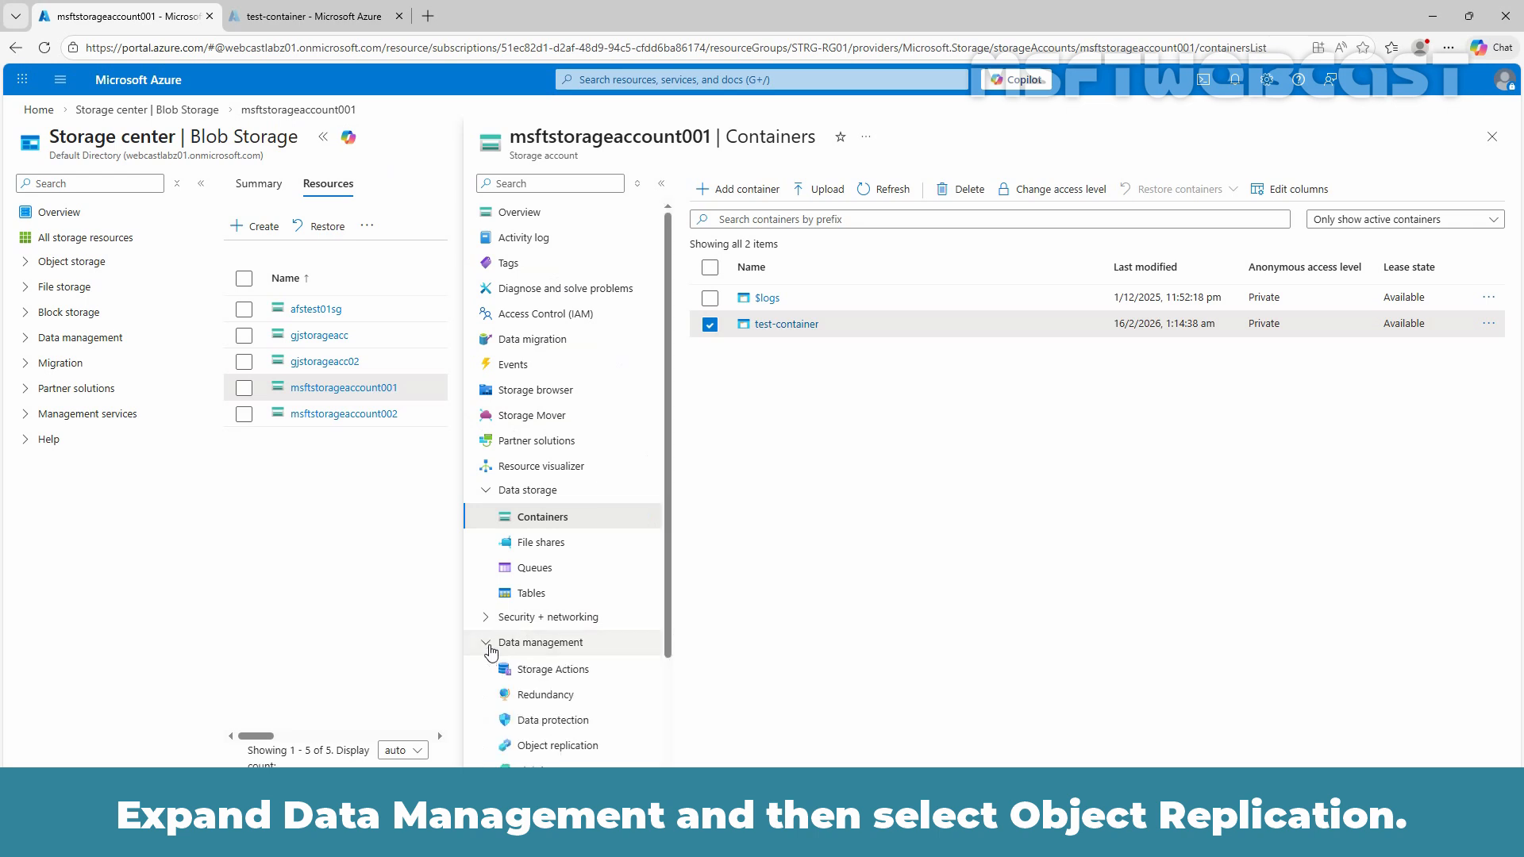
pyautogui.click(556, 746)
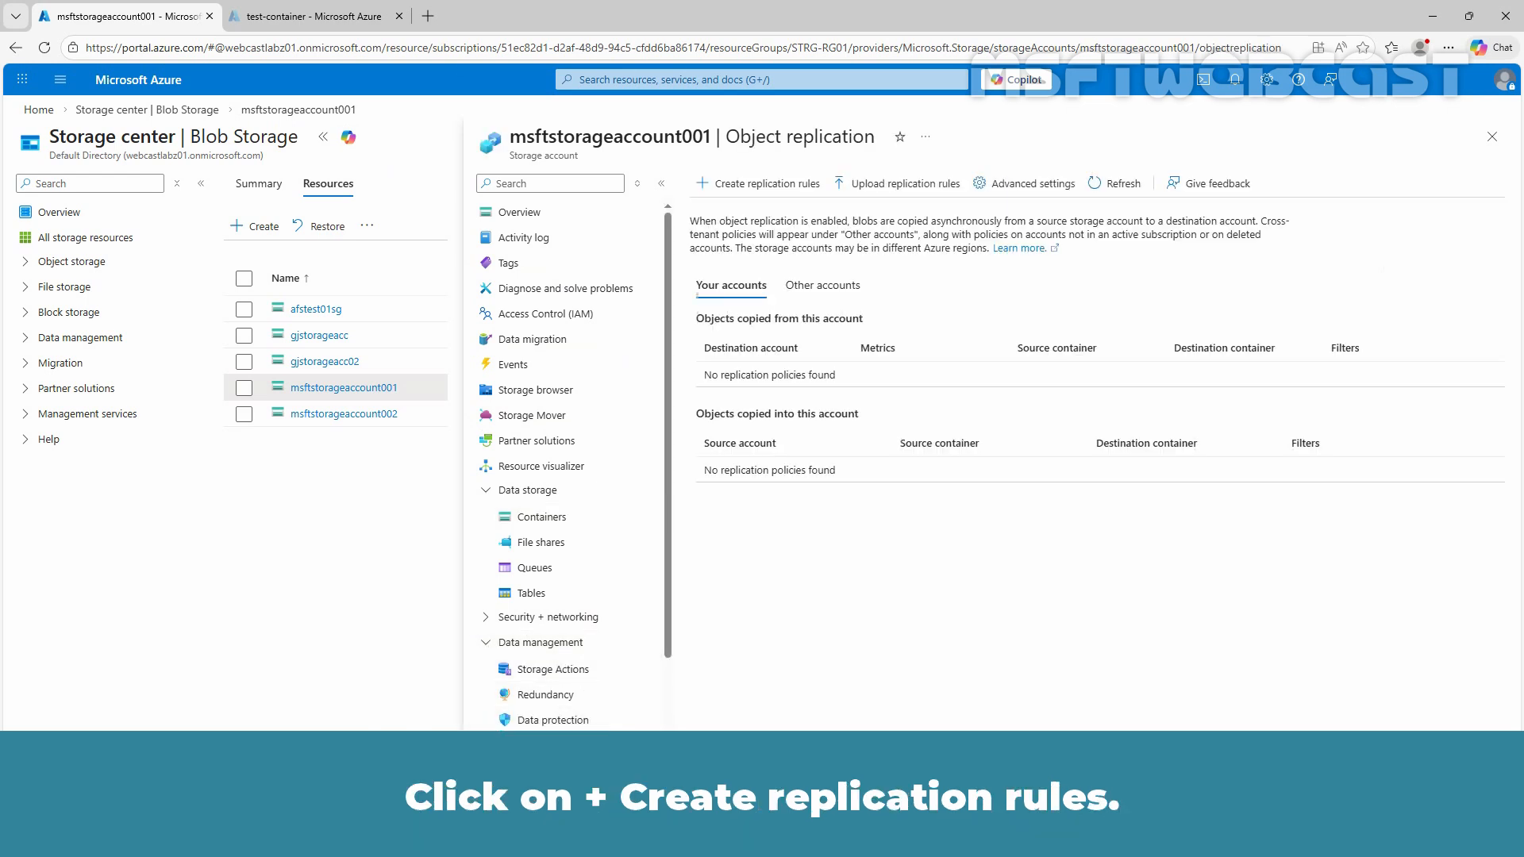
pyautogui.click(766, 186)
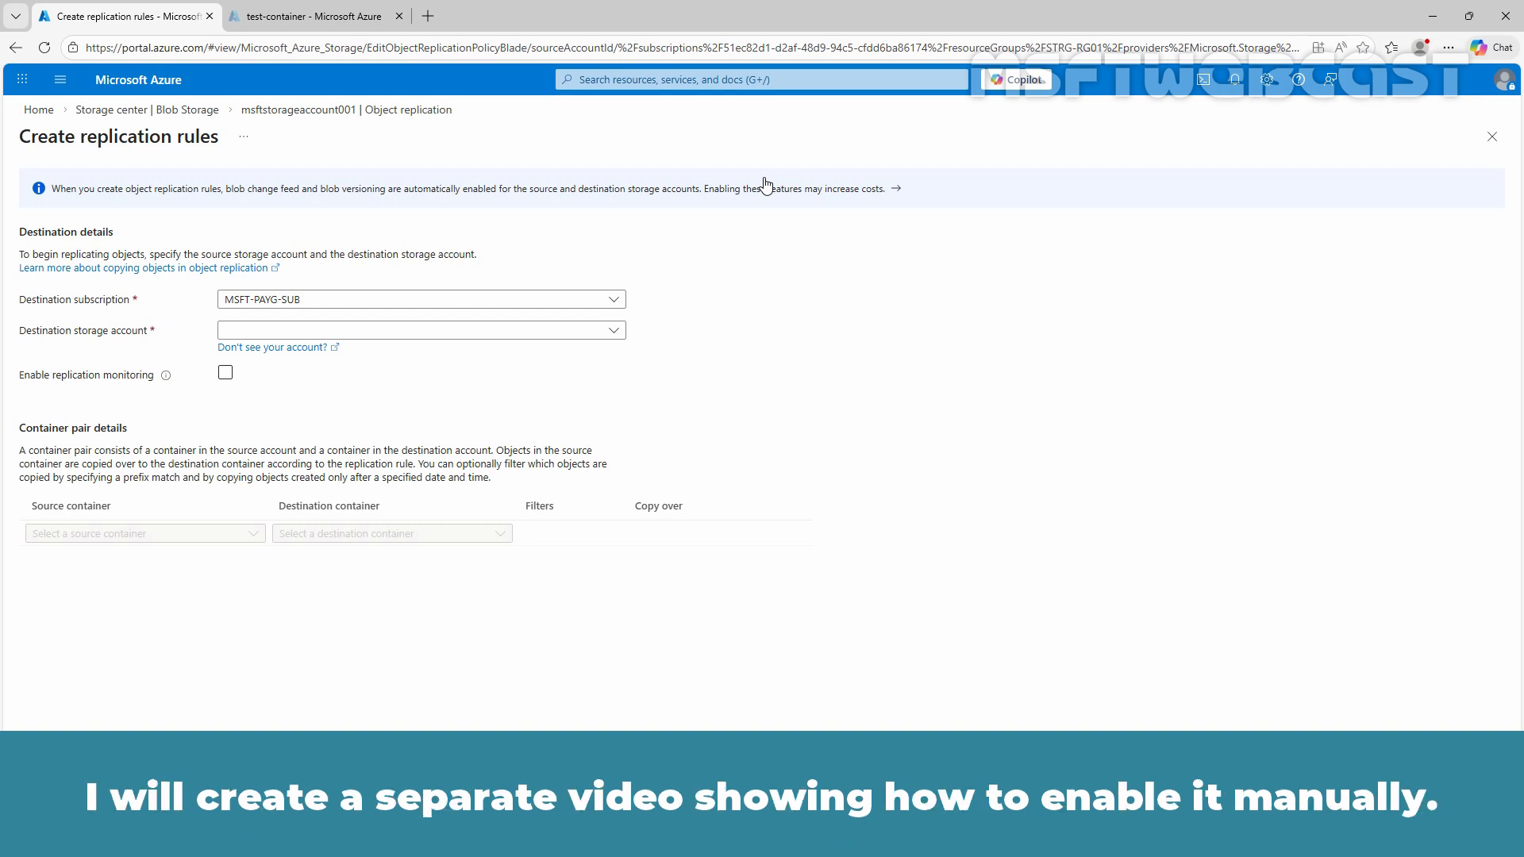
# Step: Set the destination to subscription MSFT-PAYG-SUB and storage account msftstorageaccount002, and enable replication monitoring
pyautogui.click(597, 300)
pyautogui.click(298, 354)
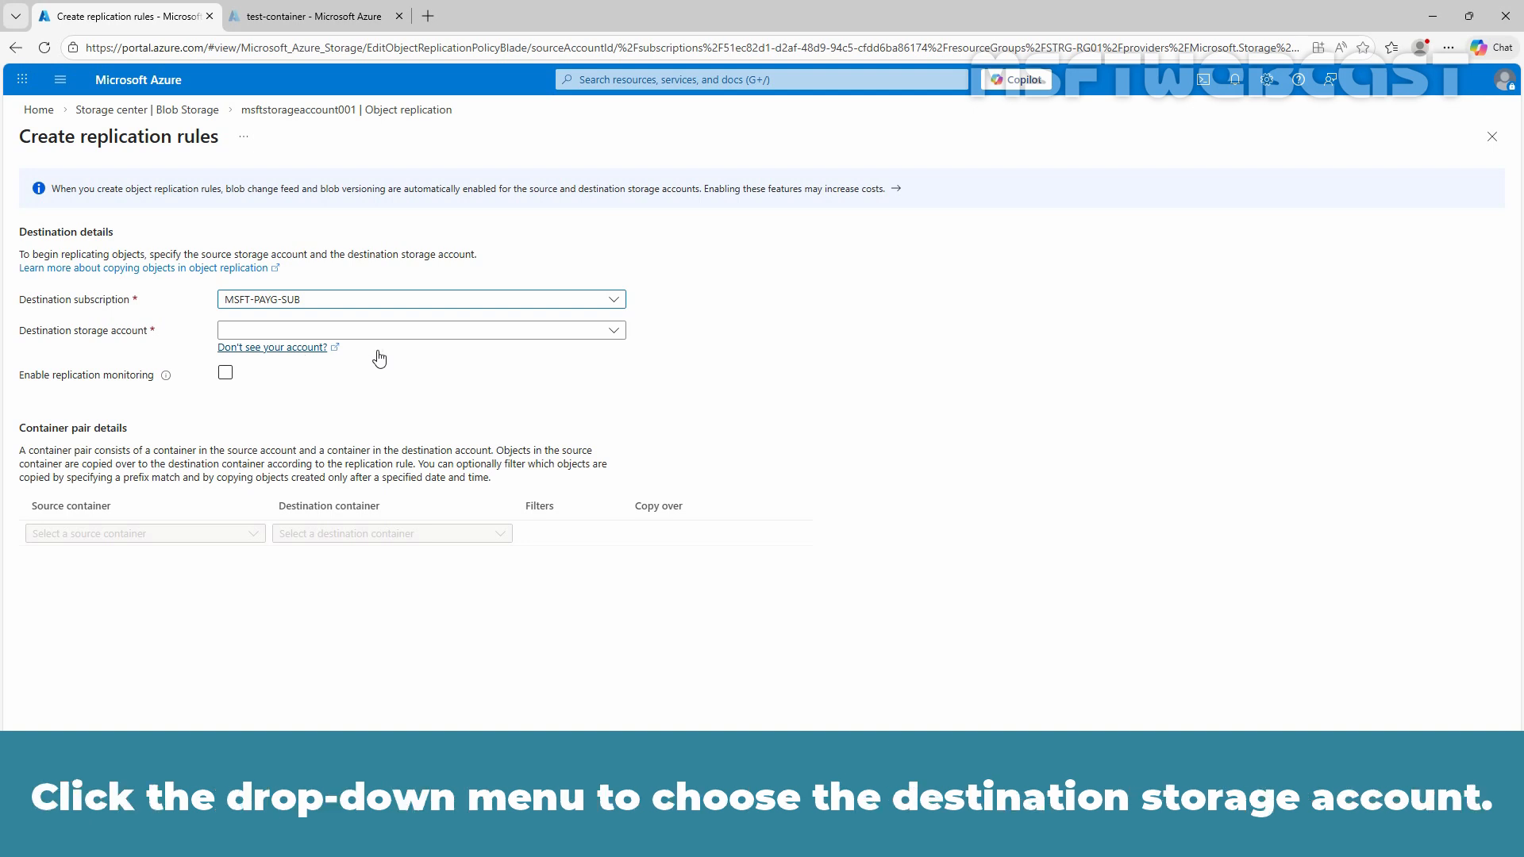
pyautogui.click(520, 334)
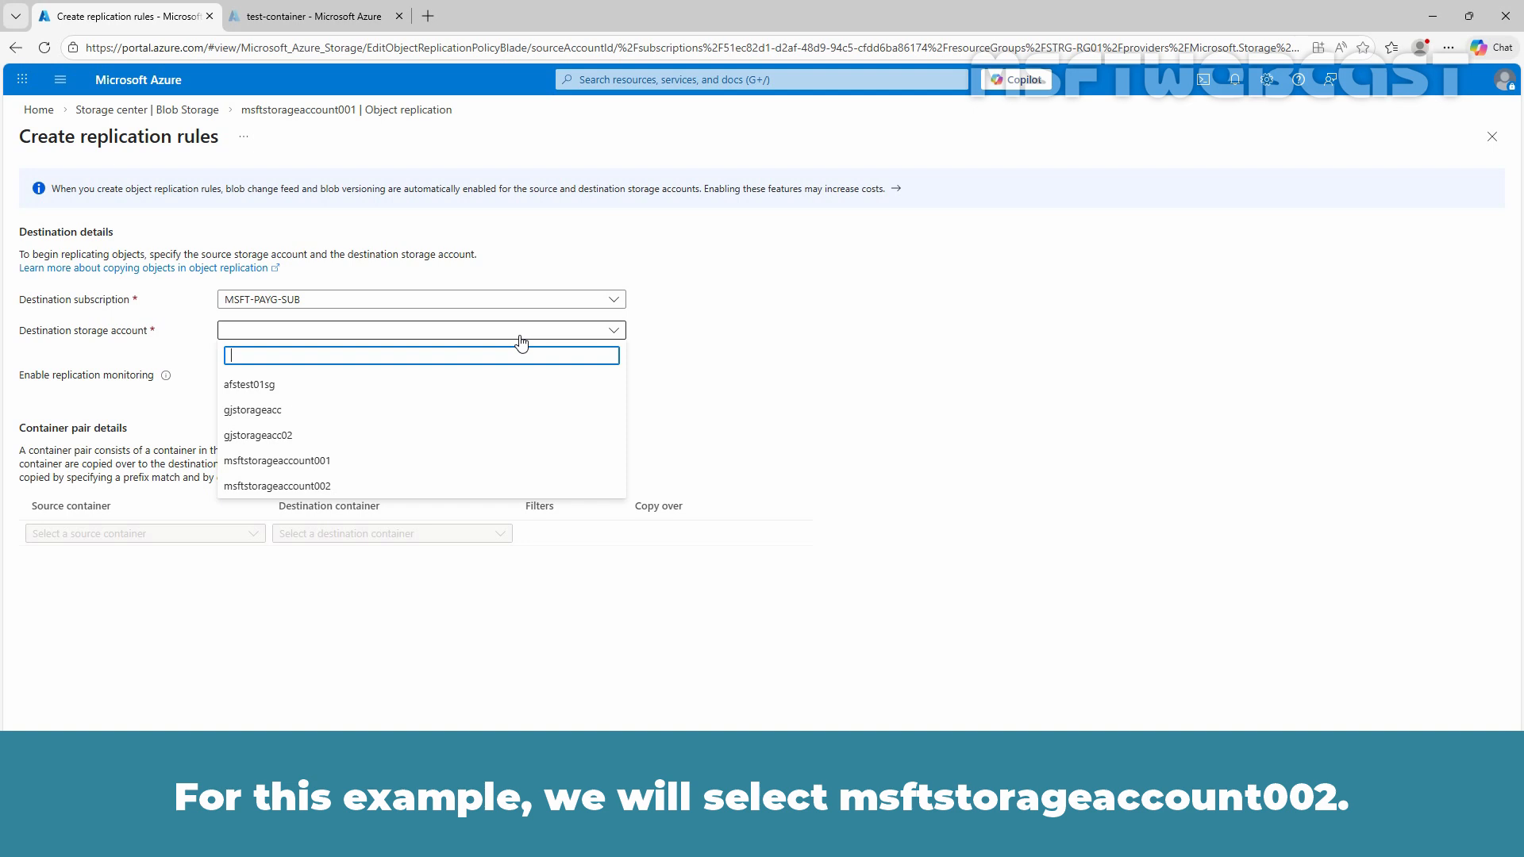
pyautogui.click(310, 487)
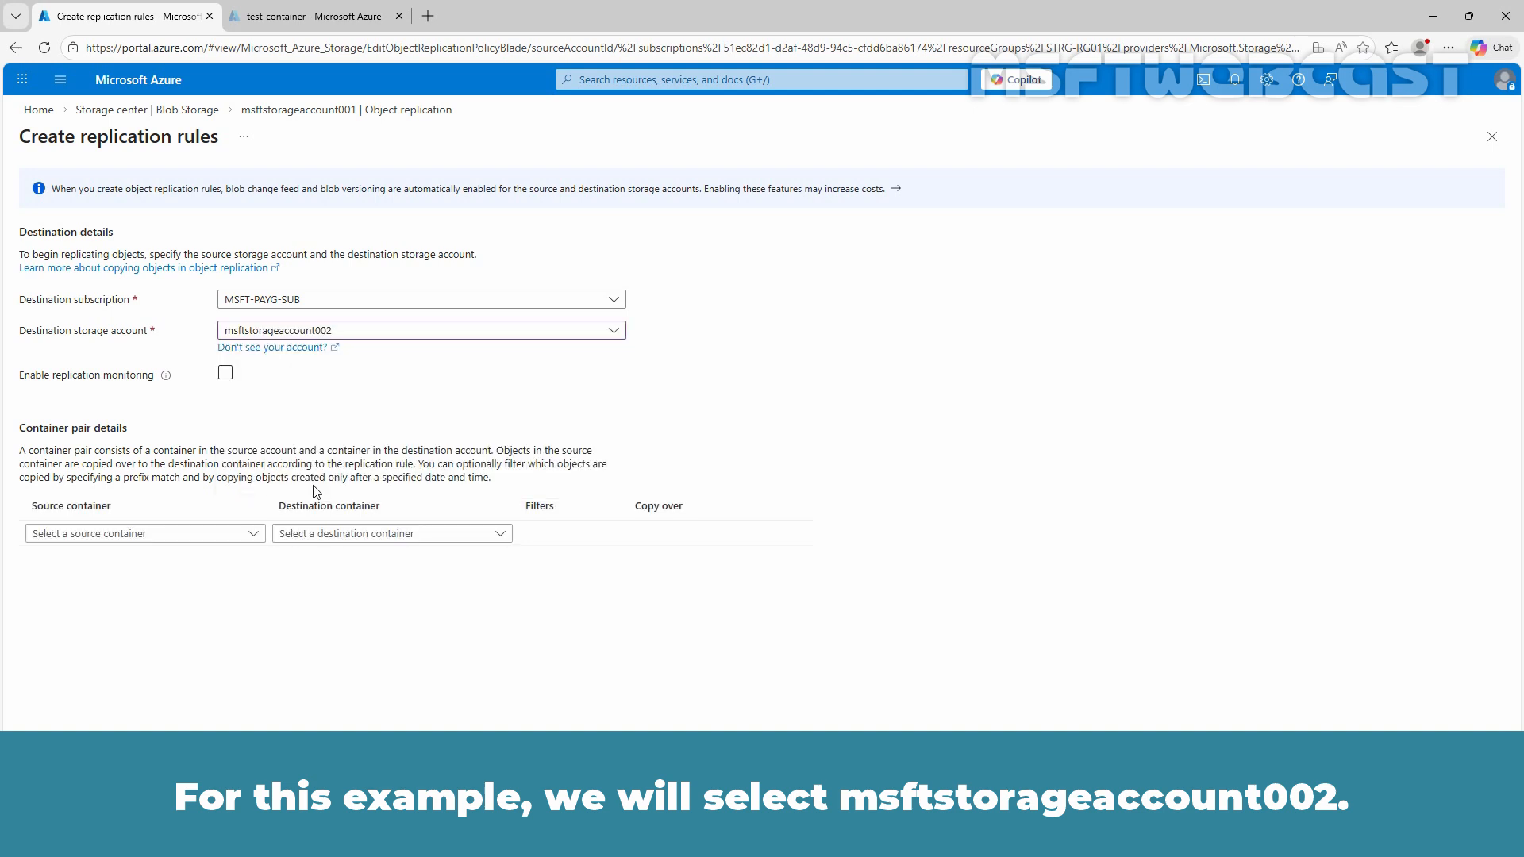
pyautogui.click(226, 375)
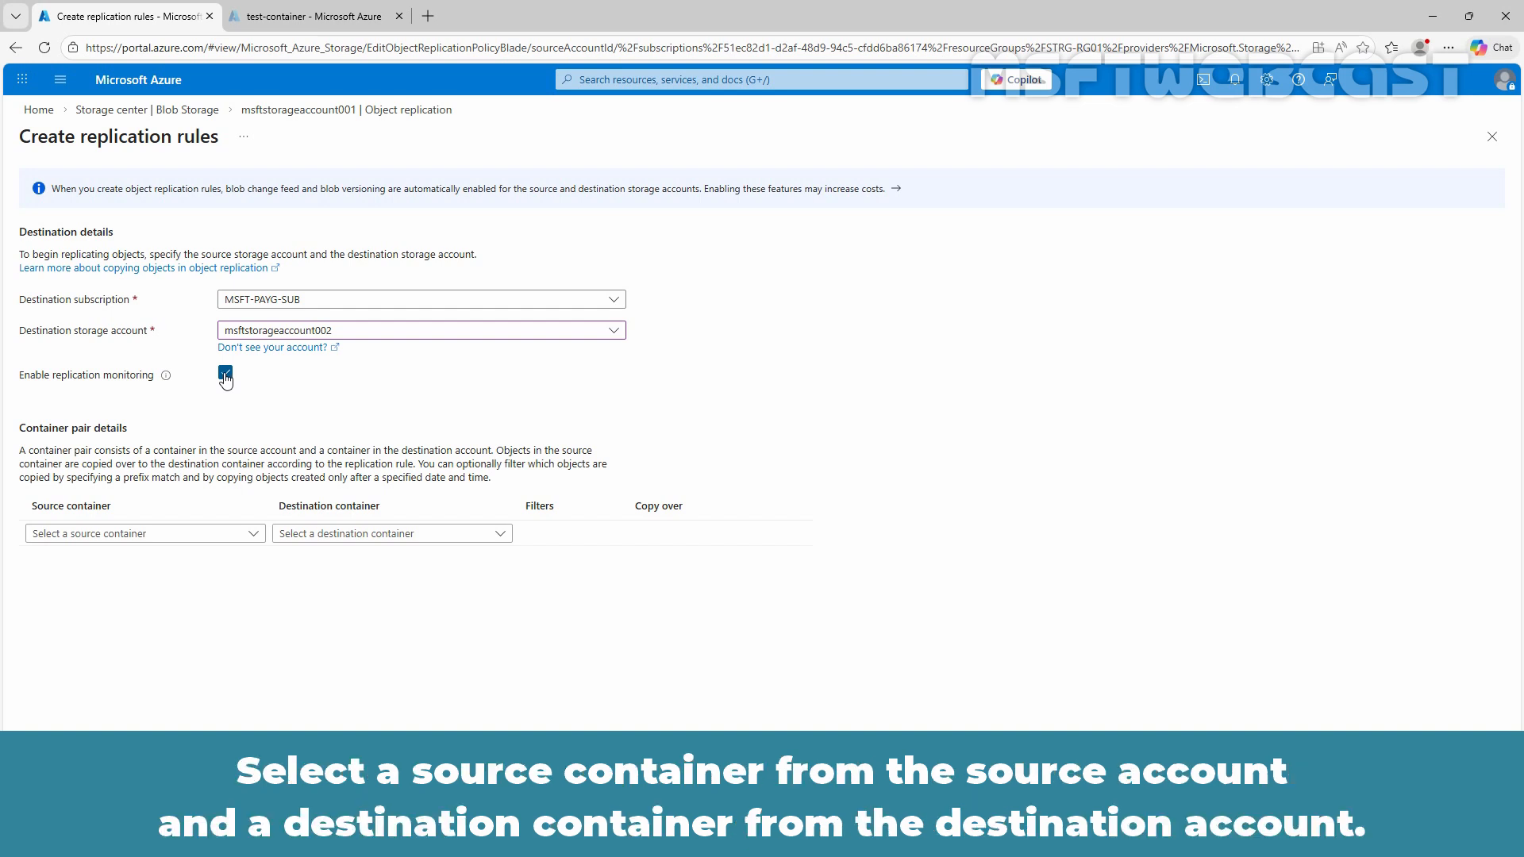
# Step: Pair the source container test-container with the destination container test-container
pyautogui.click(255, 540)
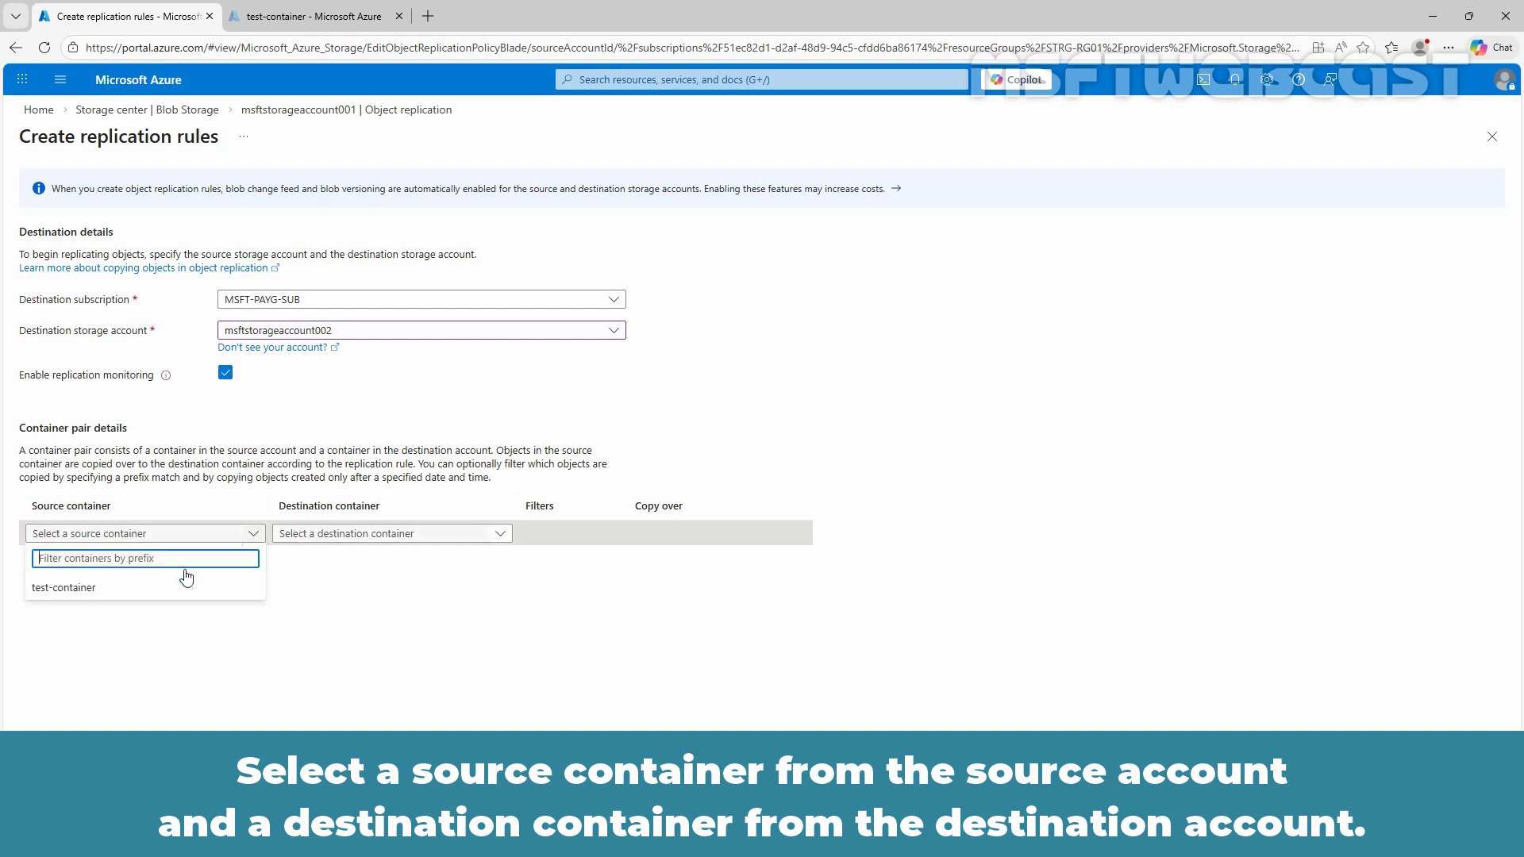
pyautogui.click(138, 592)
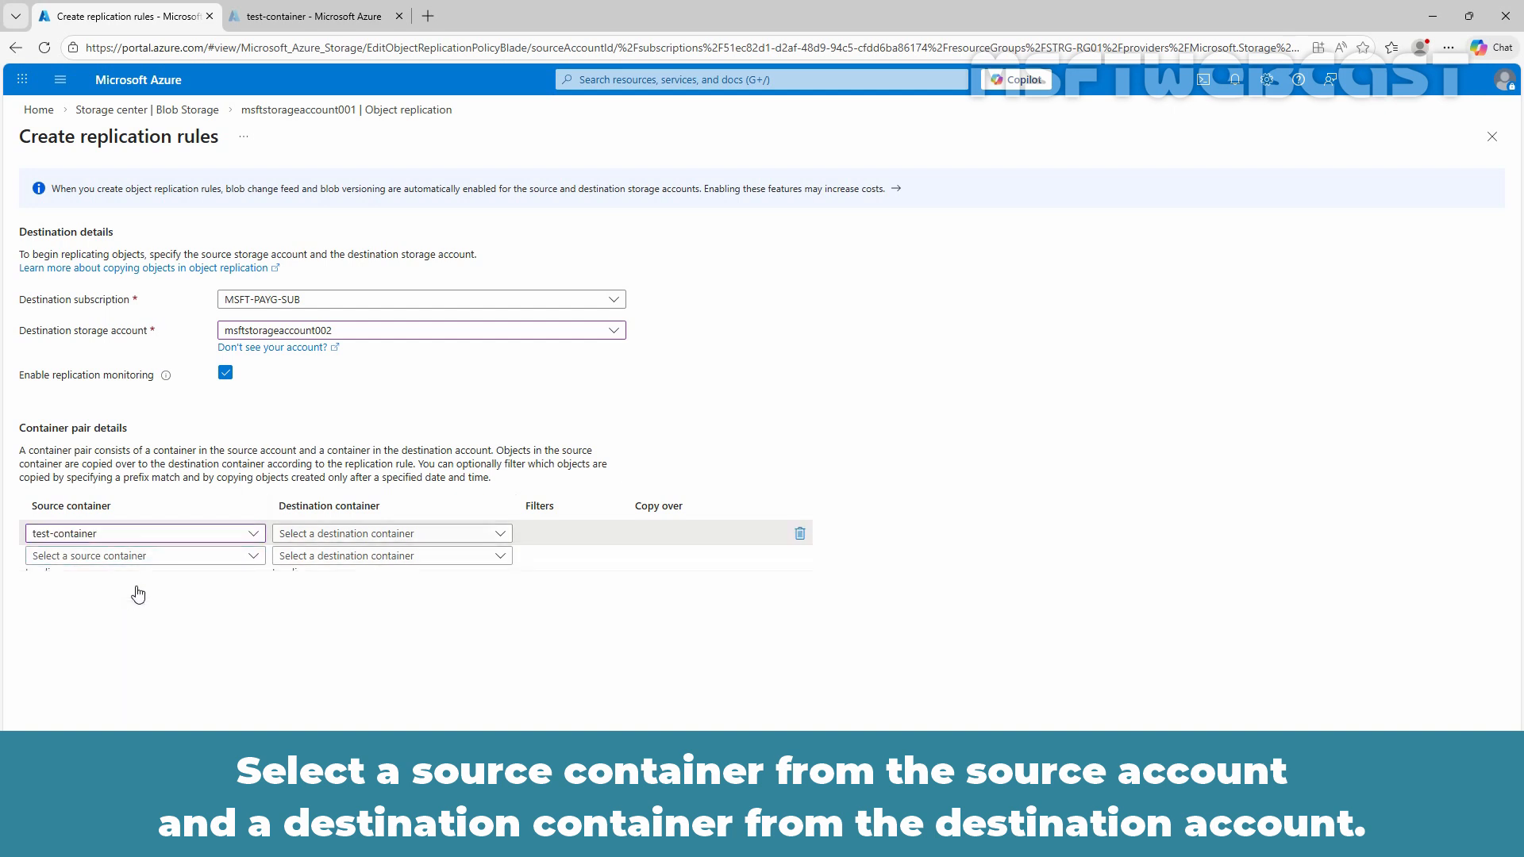
pyautogui.click(500, 533)
pyautogui.click(317, 590)
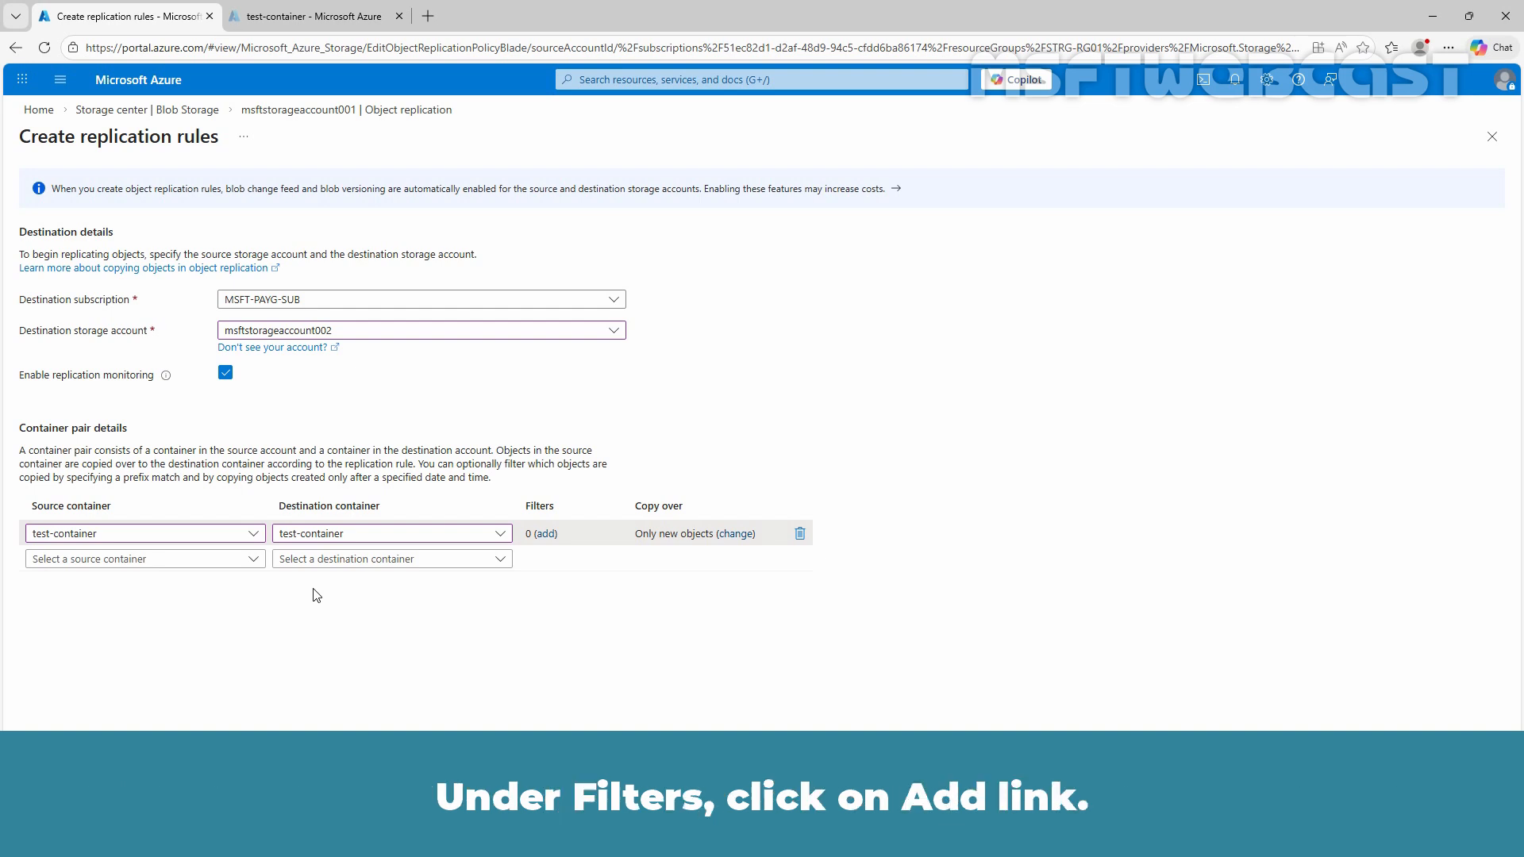
pyautogui.click(545, 535)
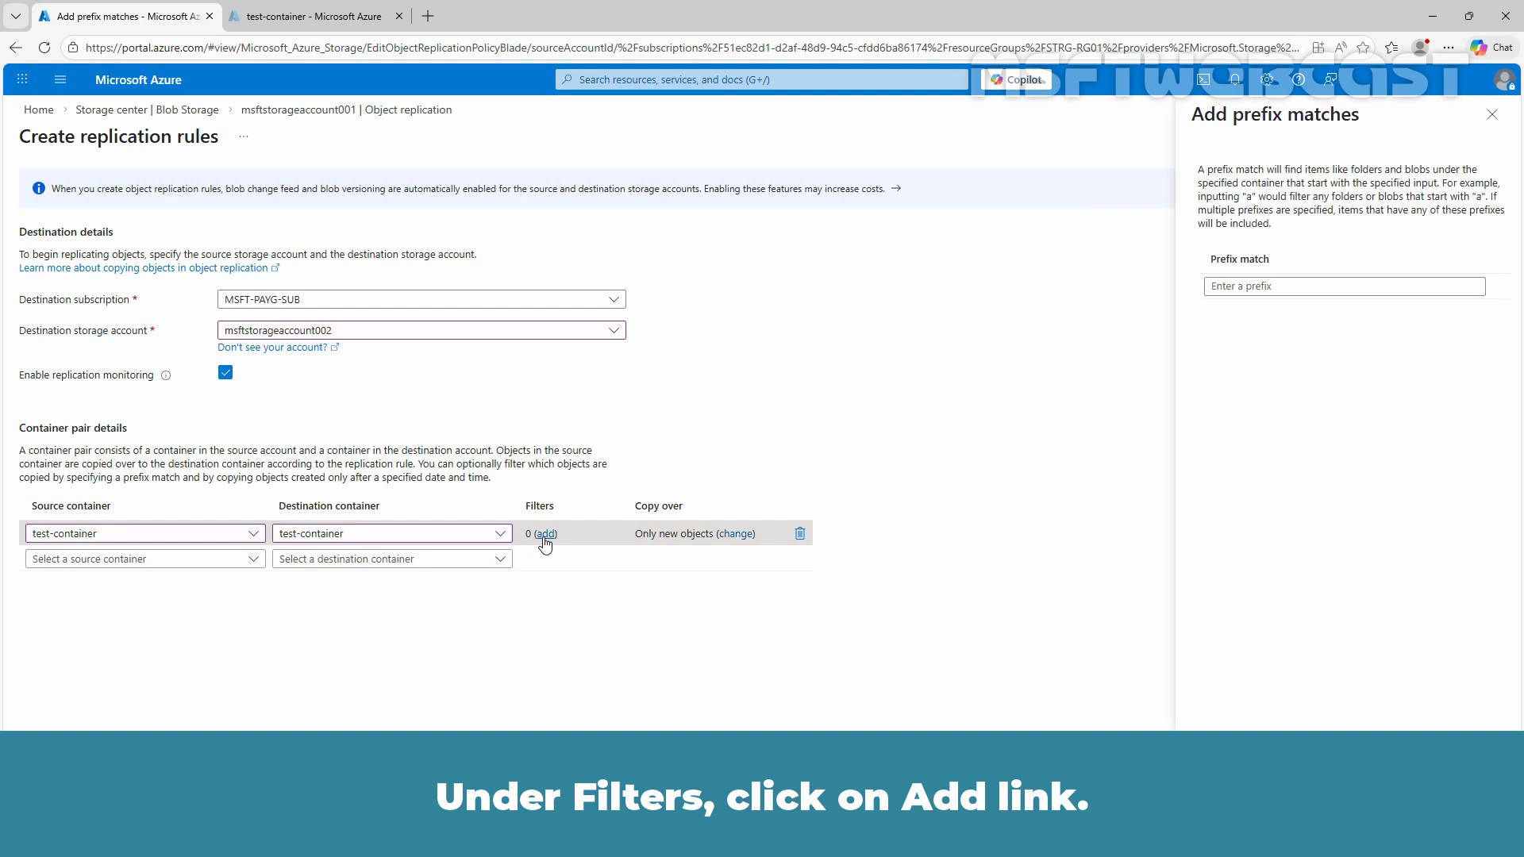
pyautogui.click(1290, 287)
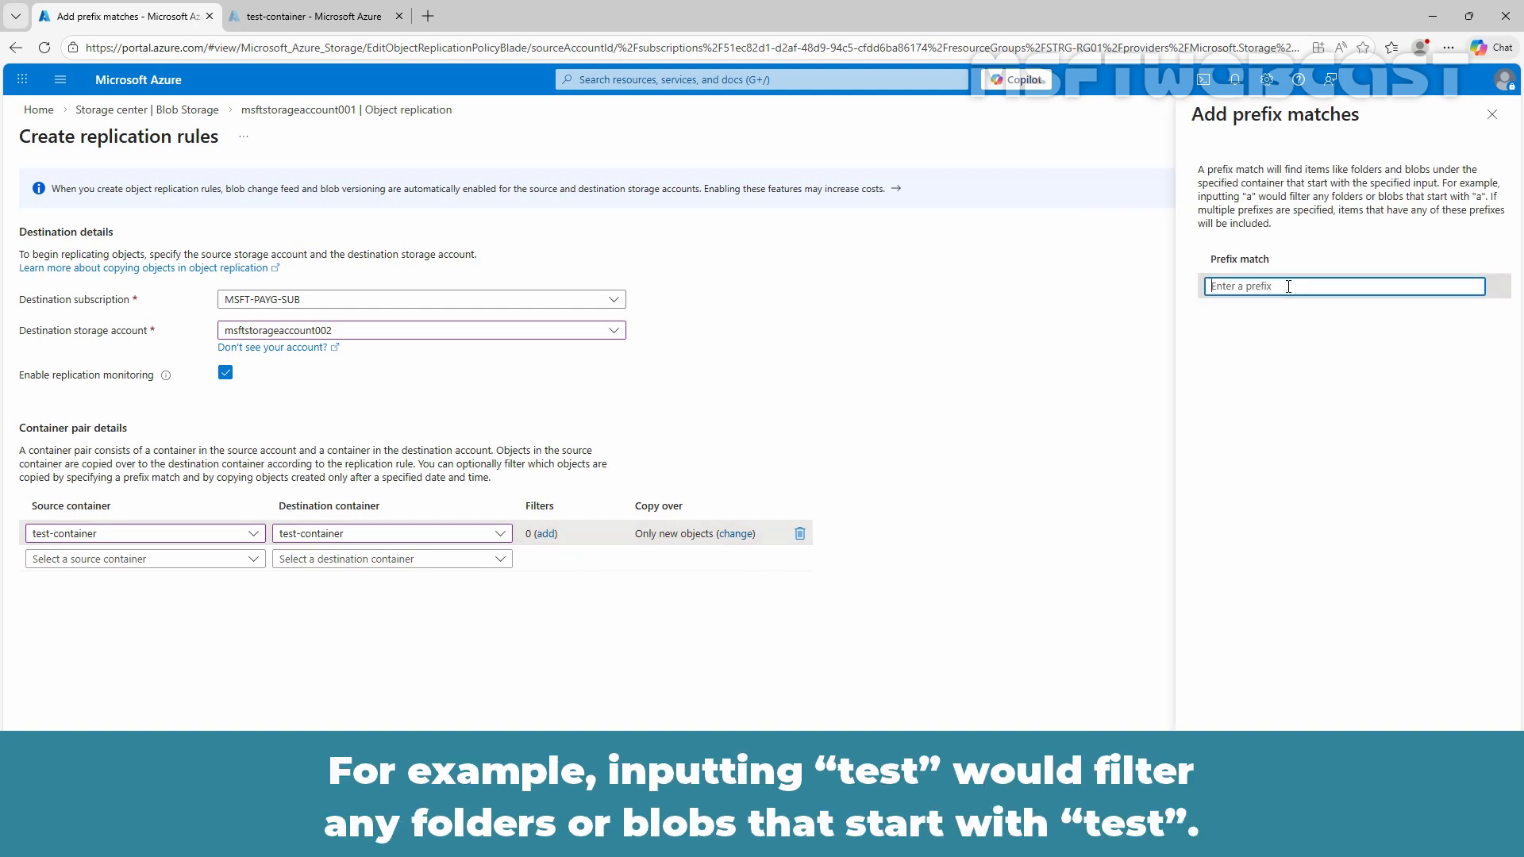
pyautogui.write('test')
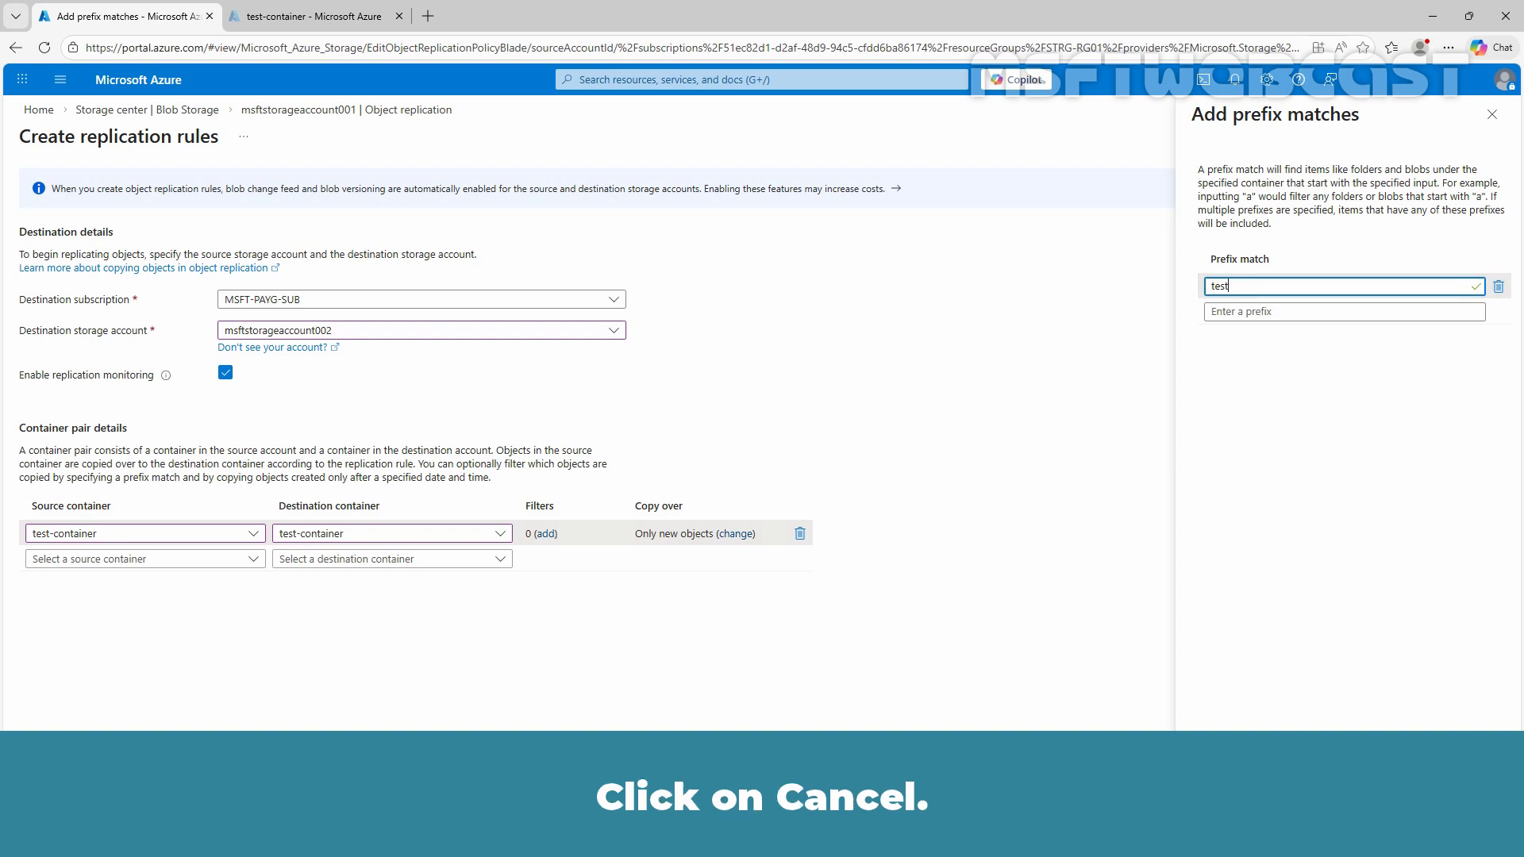
pyautogui.click(1281, 797)
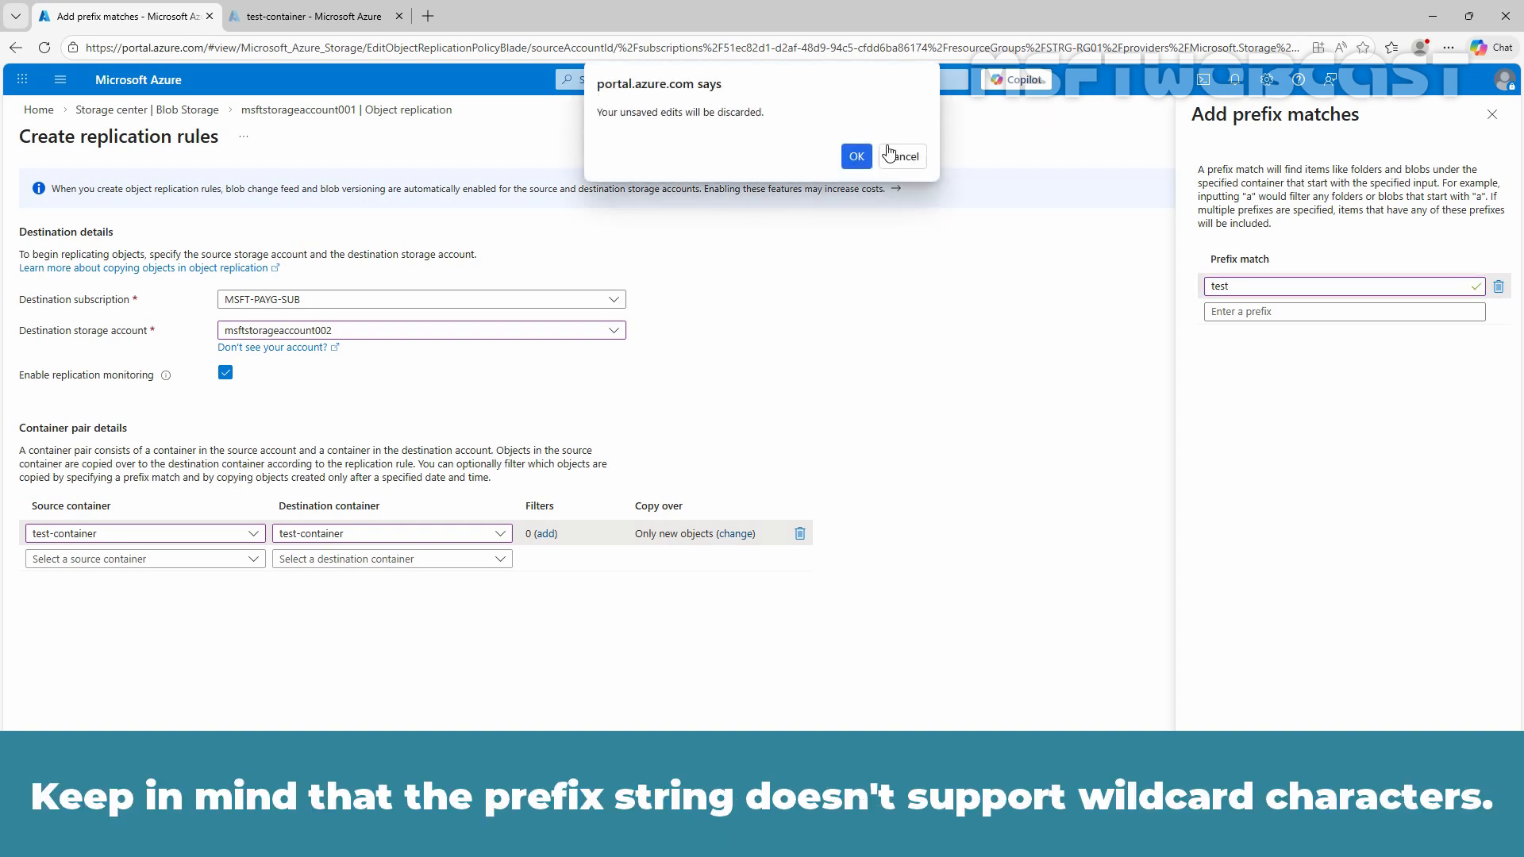
pyautogui.click(856, 156)
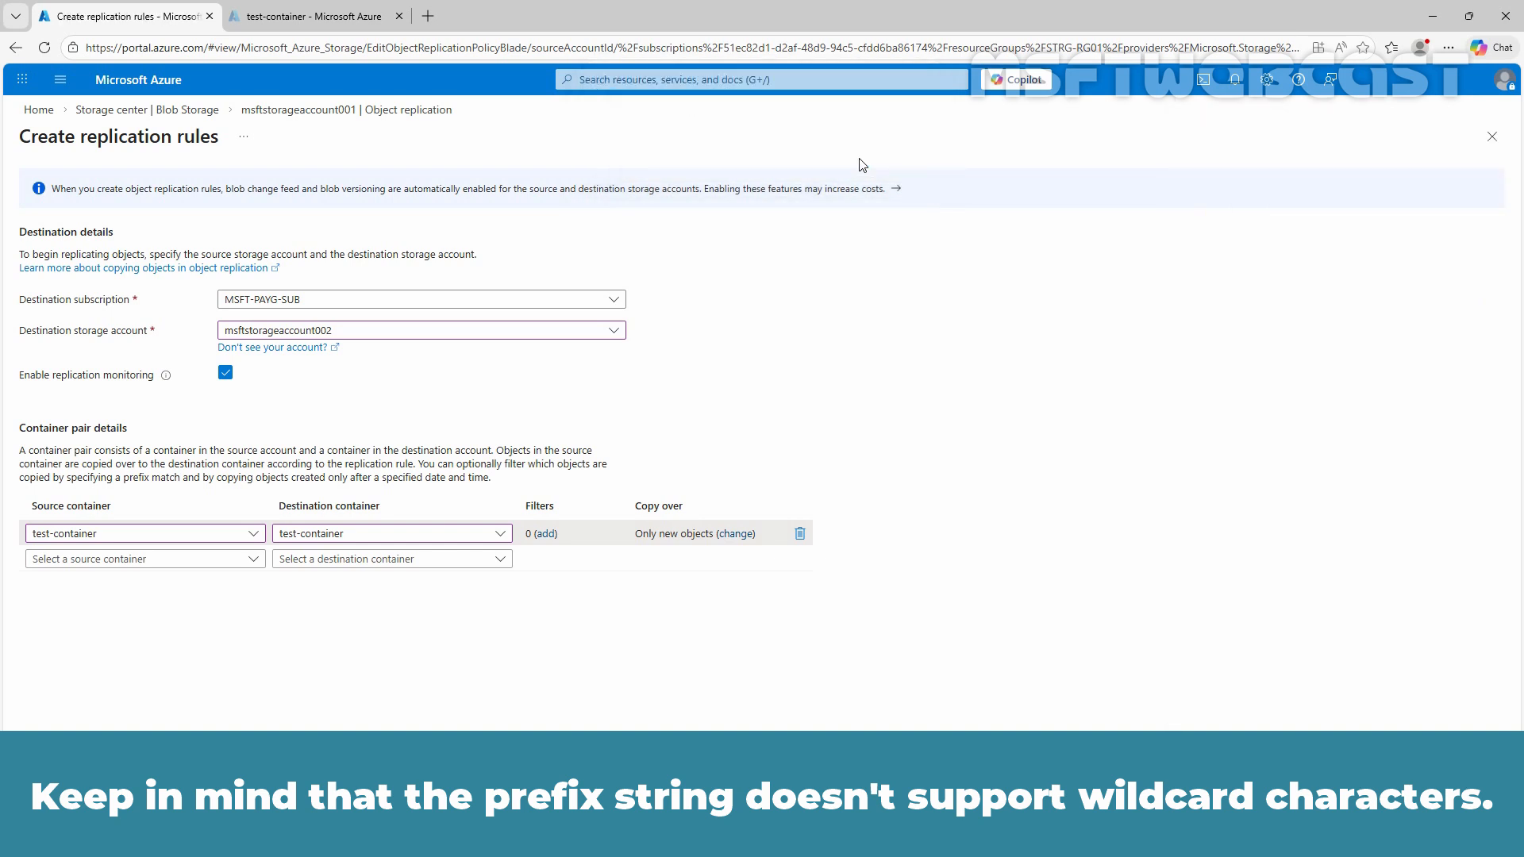
# Step: Open the copy-over settings of the test-container pair
pyautogui.click(731, 540)
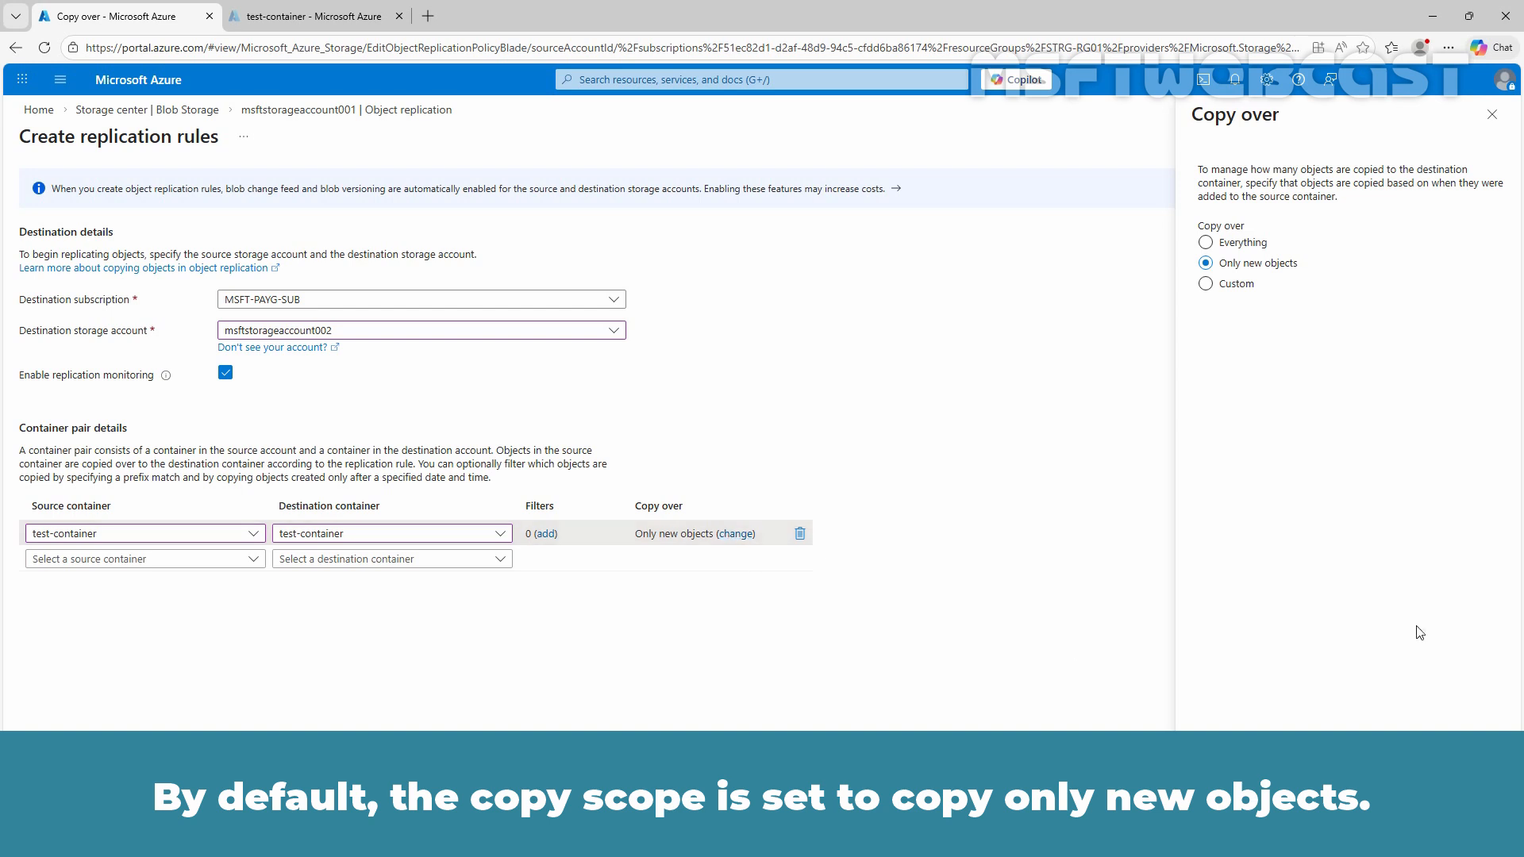
# Step: Set a custom copy scope starting from 02/01/2026 in the time zone (UTC+05:30) Chennai, Kolkata, Mumbai, New Delhi
pyautogui.click(1225, 287)
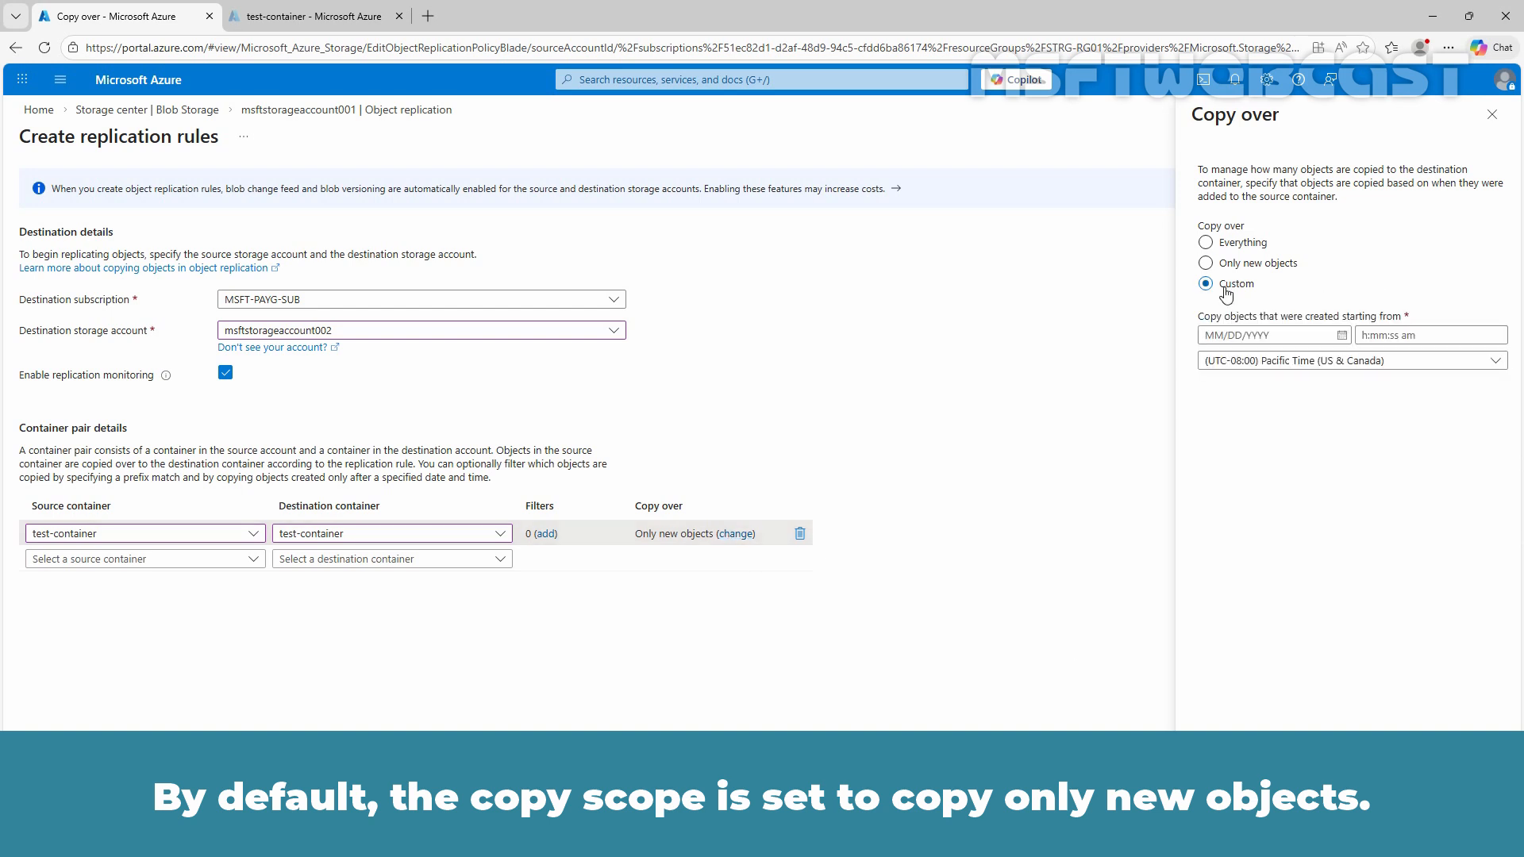
pyautogui.click(1341, 336)
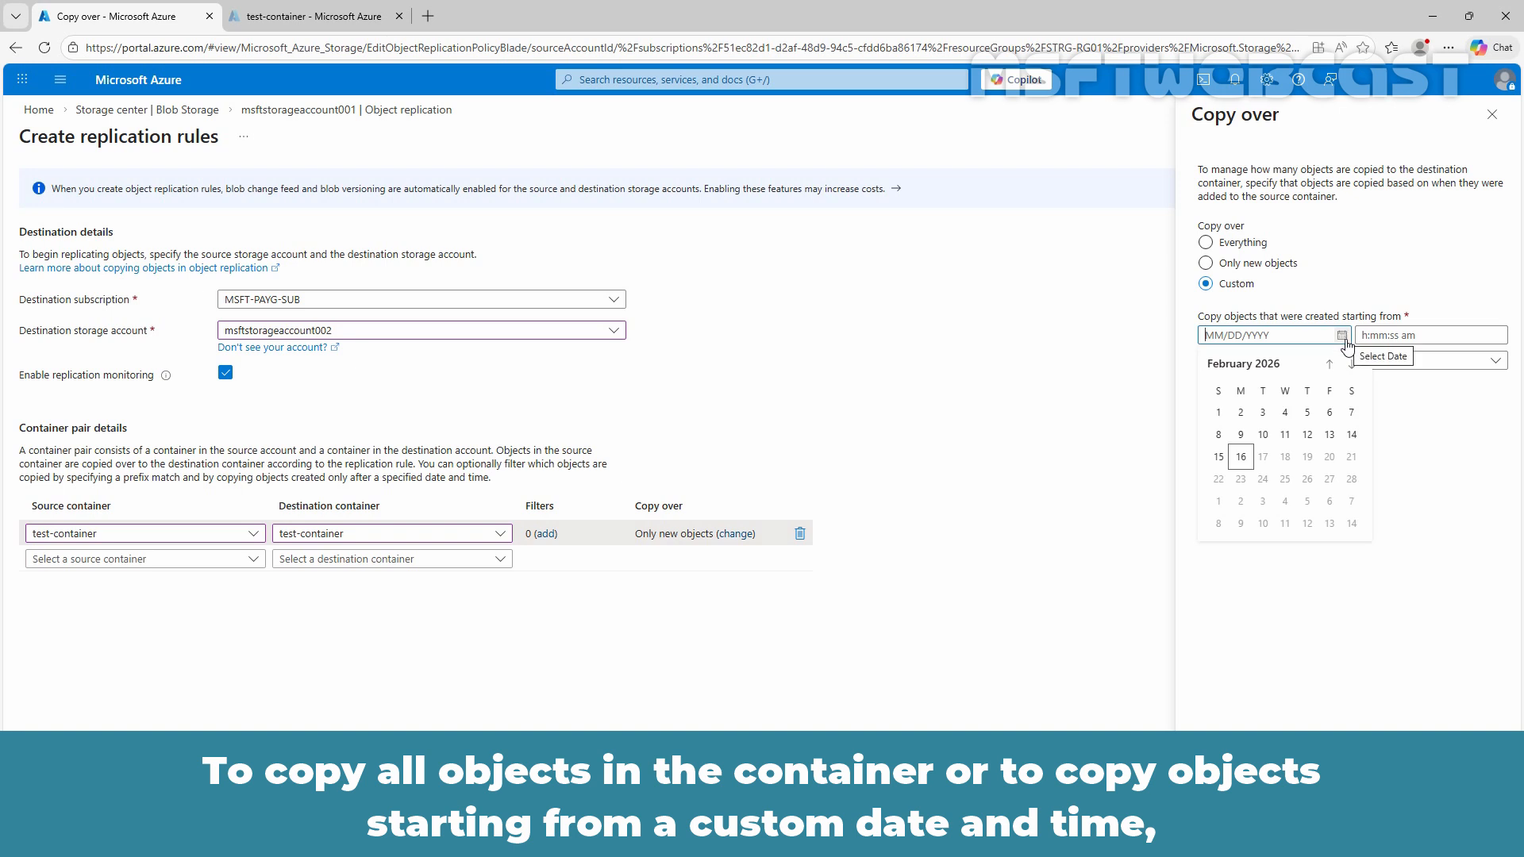
pyautogui.click(1240, 412)
pyautogui.click(1337, 369)
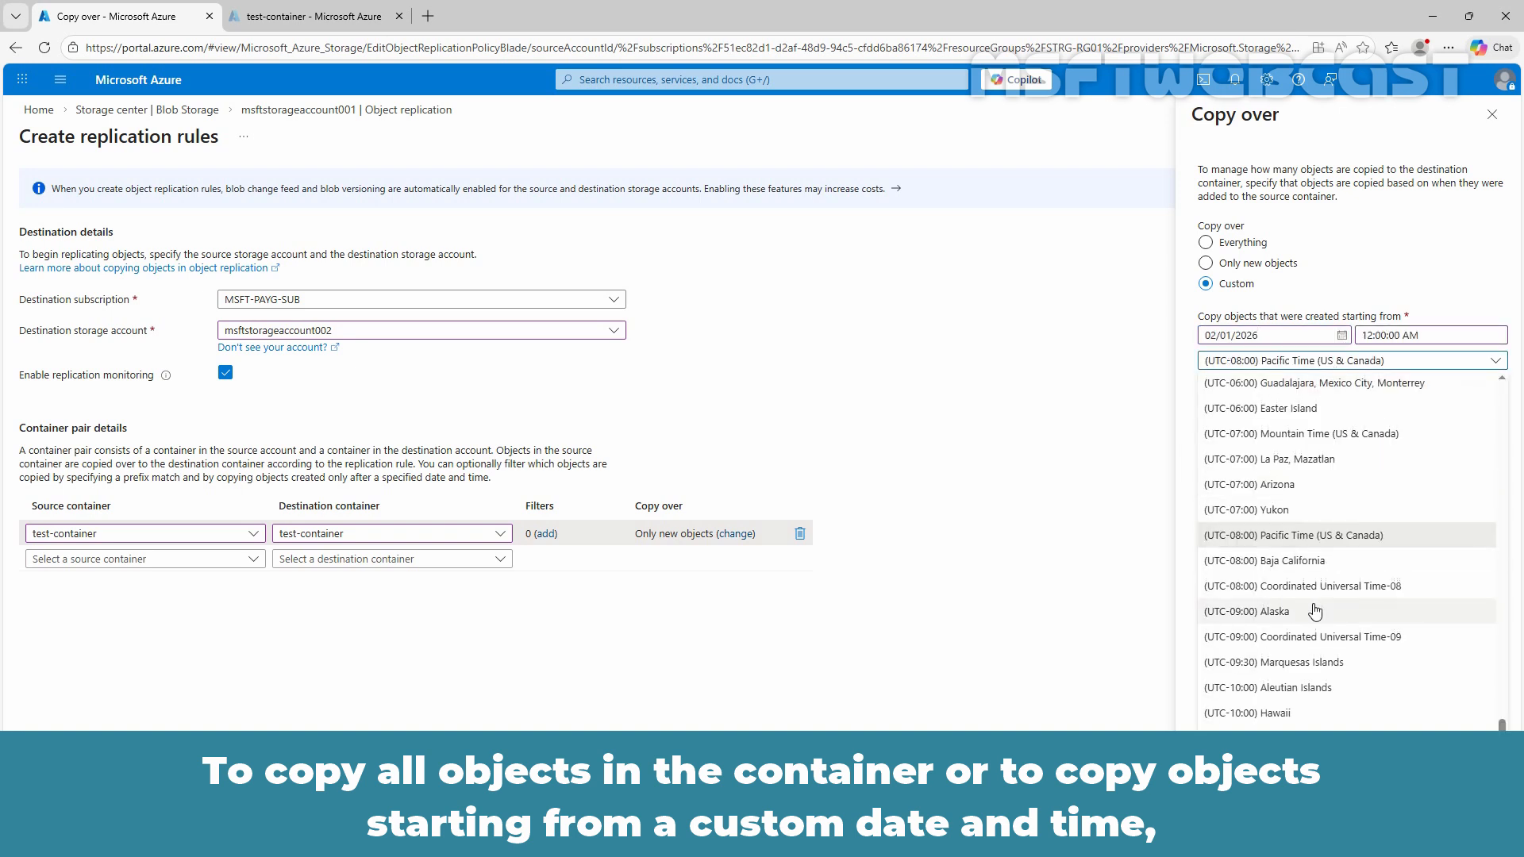
pyautogui.scroll(10, 1318, 591)
pyautogui.scroll(10, 1318, 591)
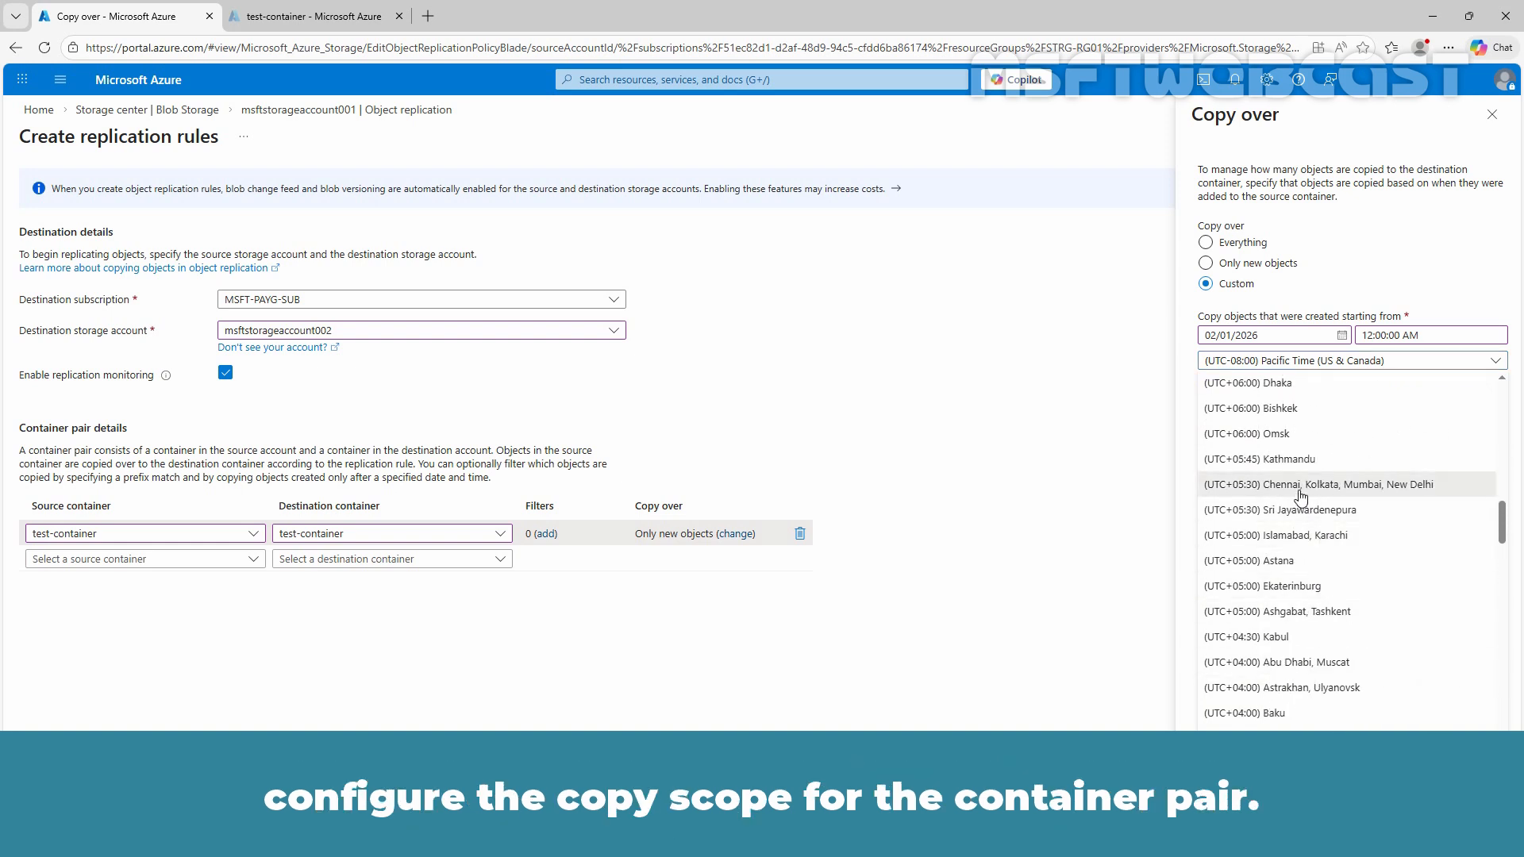
pyautogui.click(1306, 485)
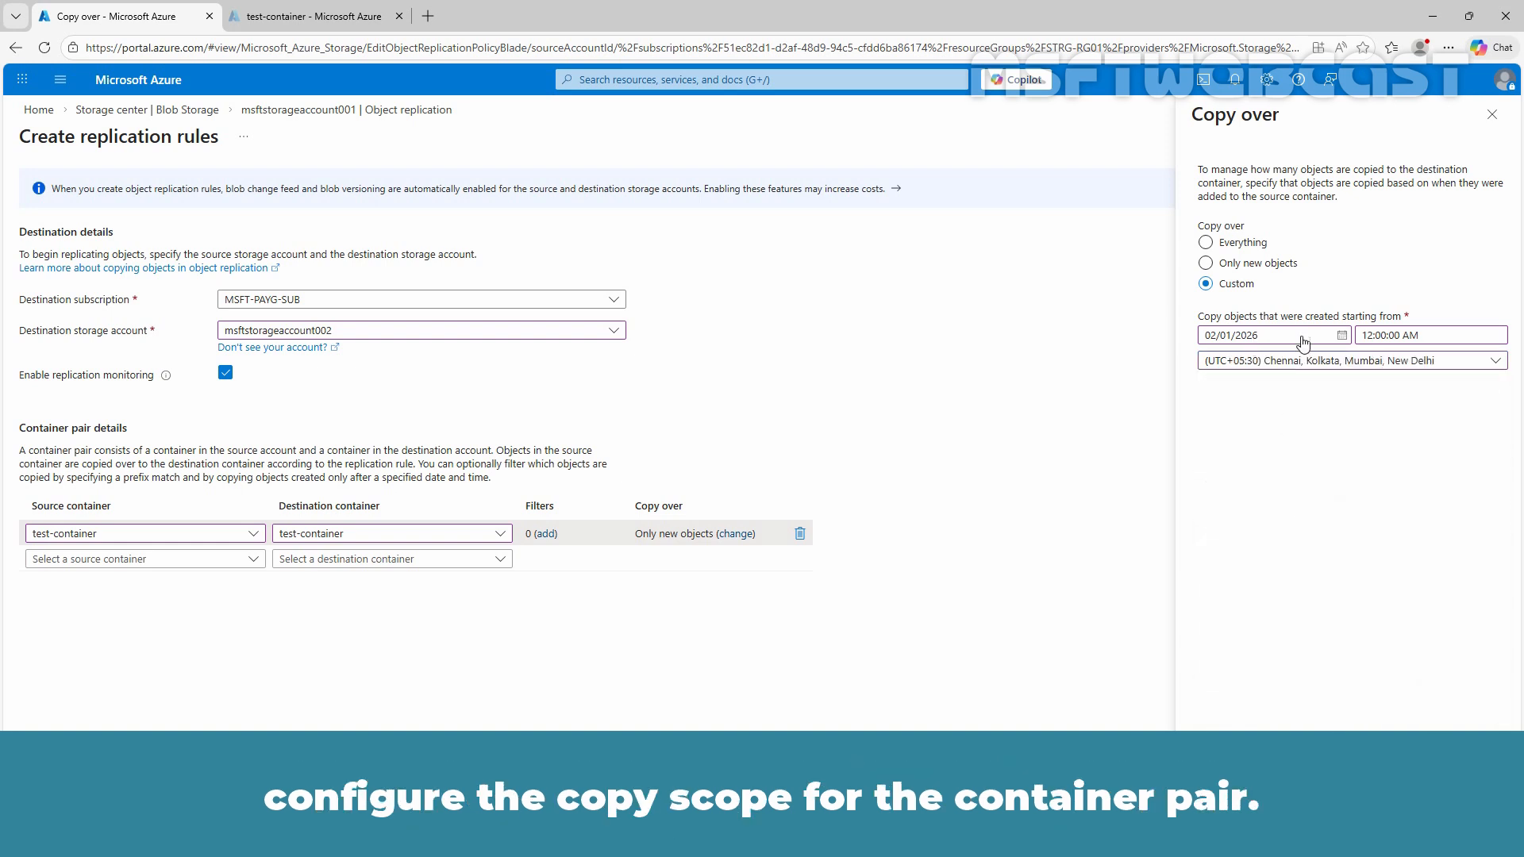
# Step: Set the container pair's copy scope to Everything, save it, and create the replication rules
pyautogui.click(1206, 242)
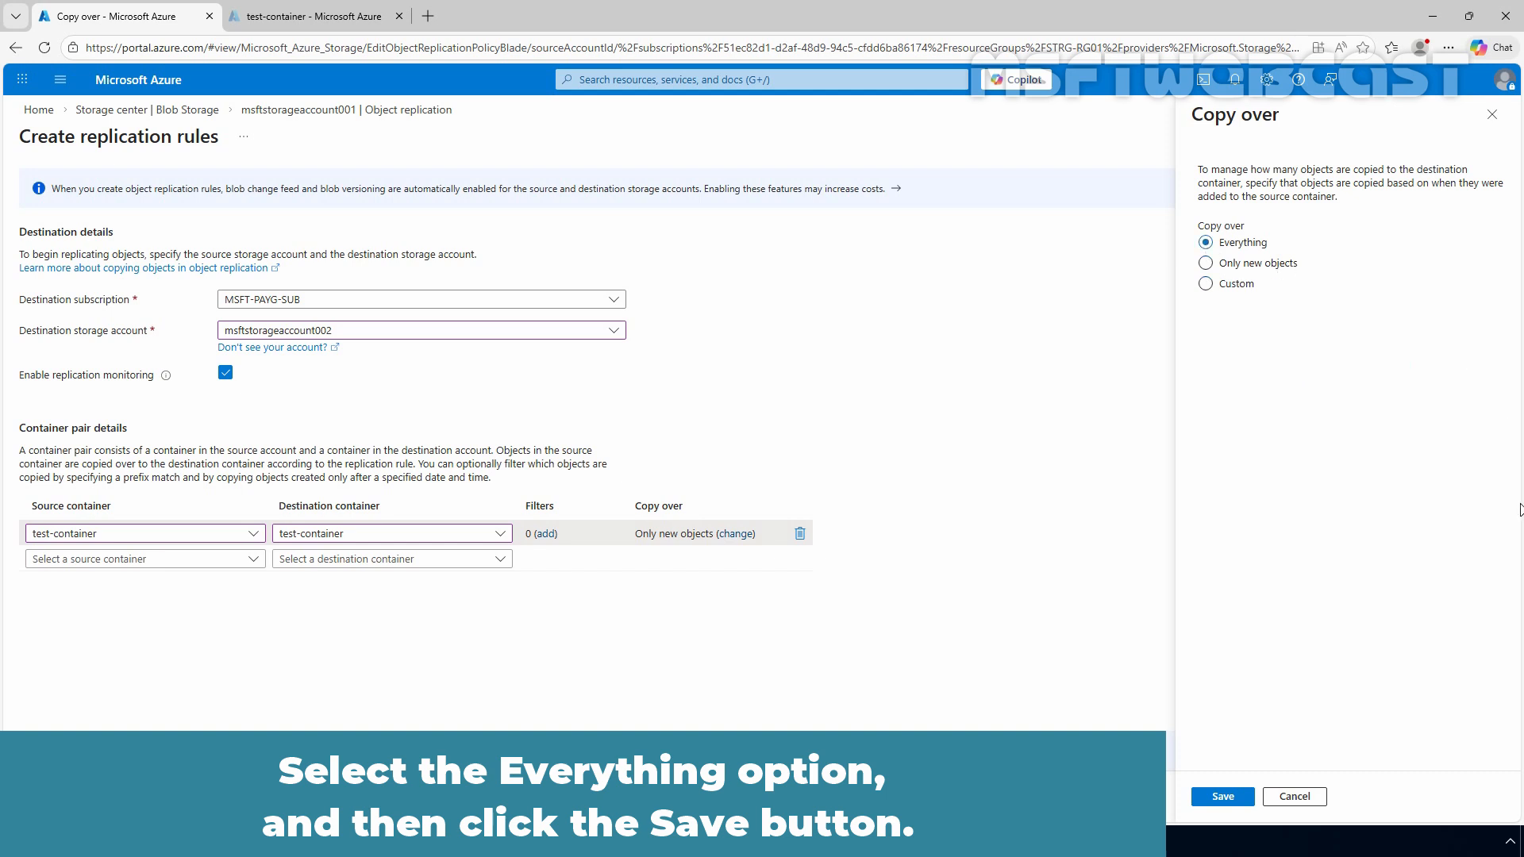
pyautogui.click(1222, 796)
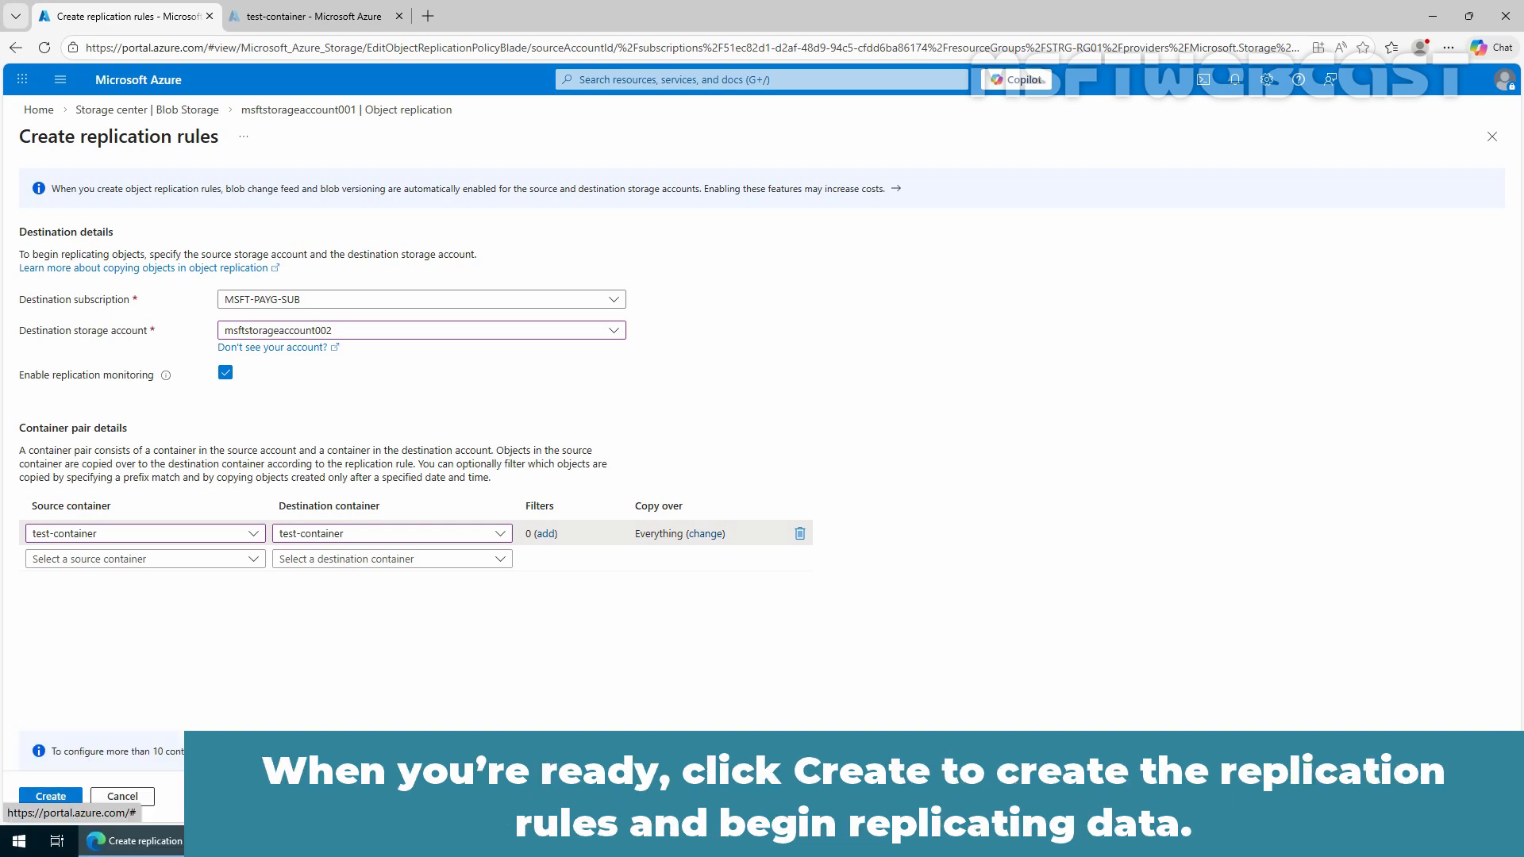
pyautogui.click(47, 796)
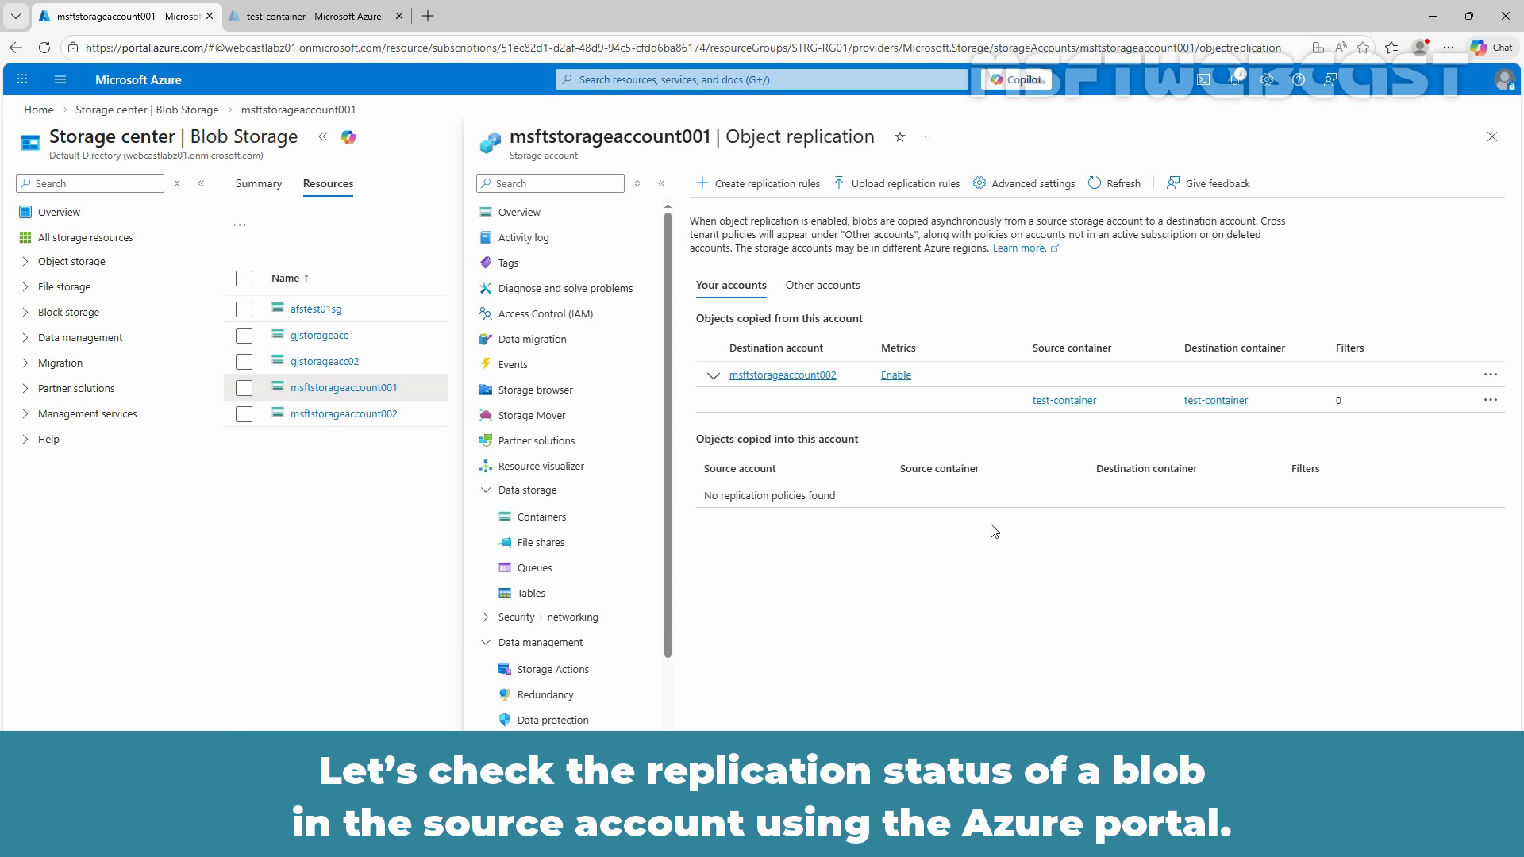
# Step: Open the properties of the SAS-Token.txt blob in the source test-container to check its replication status
pyautogui.click(1056, 403)
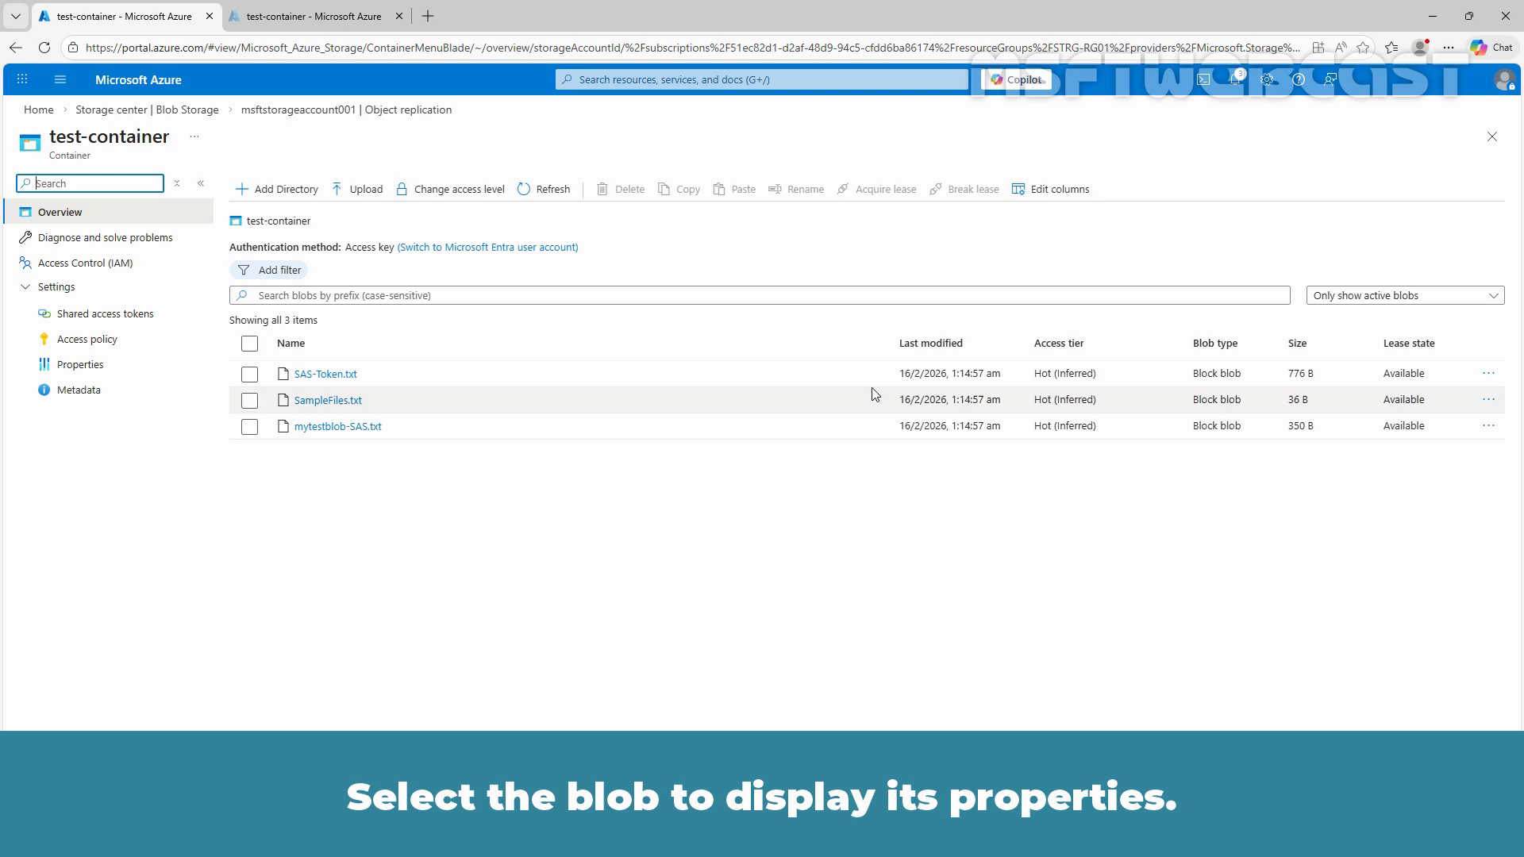
pyautogui.click(322, 377)
pyautogui.click(321, 376)
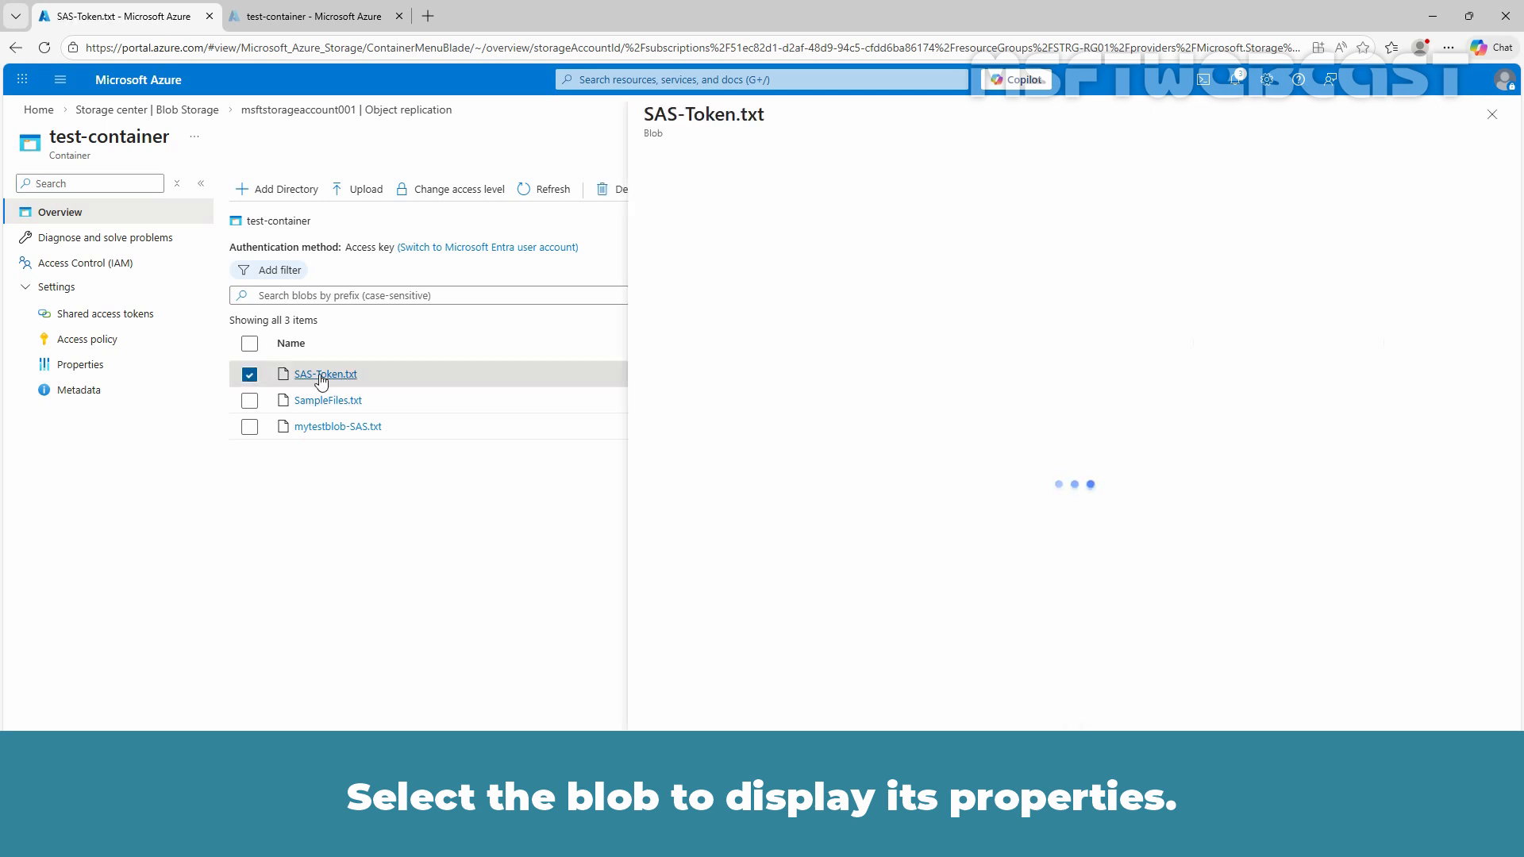
# Step: Check the source SAS-Token.txt blob's object replication status, and find the replication policy ID in the properties of its copy in msftstorageaccount002's test-container
pyautogui.scroll(-4, 1153, 572)
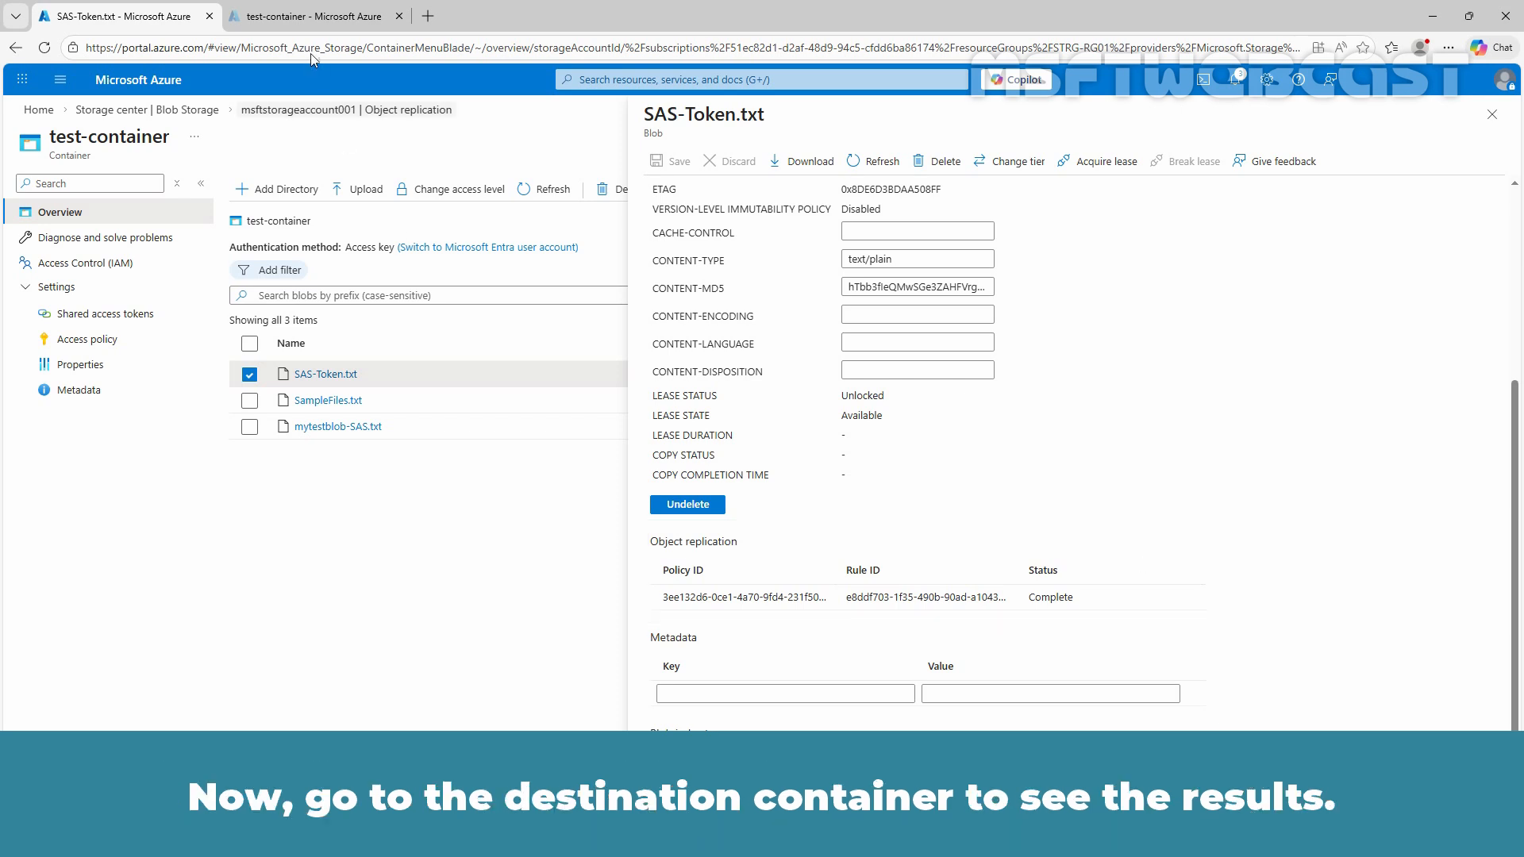
pyautogui.click(308, 16)
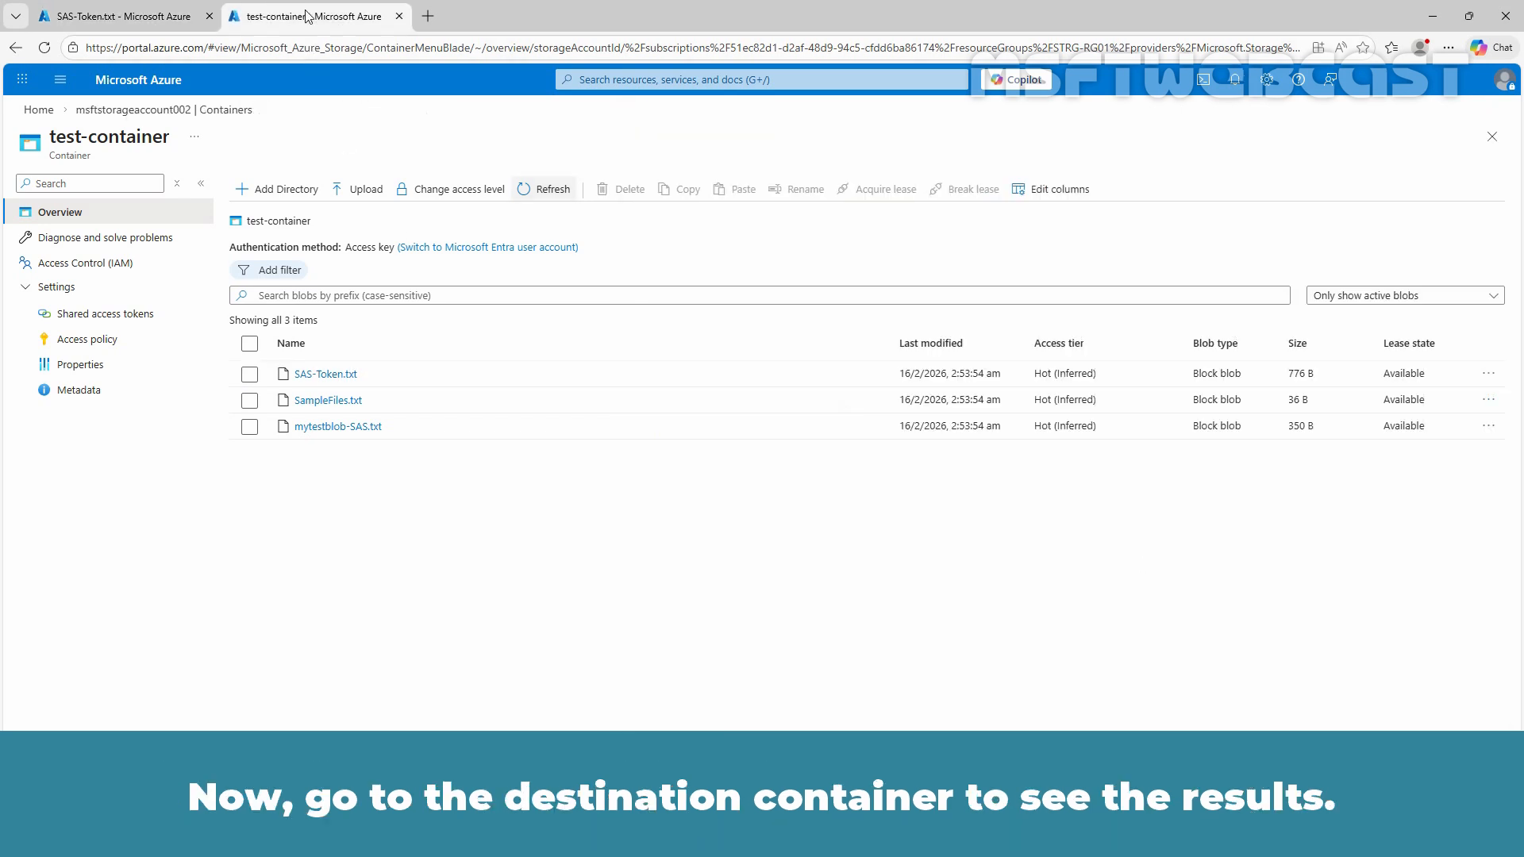
pyautogui.click(250, 375)
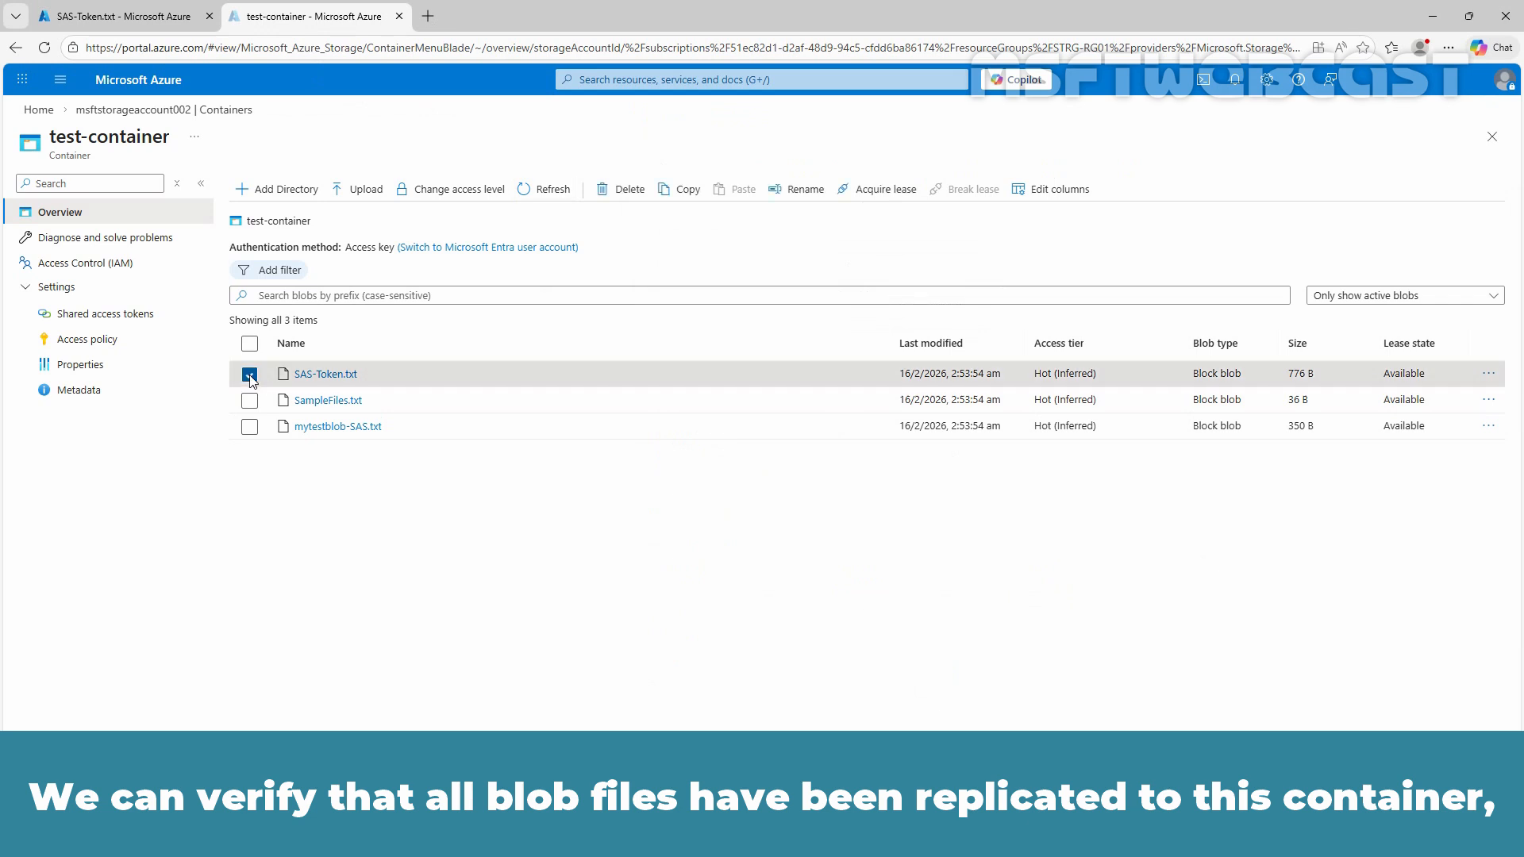
pyautogui.click(332, 377)
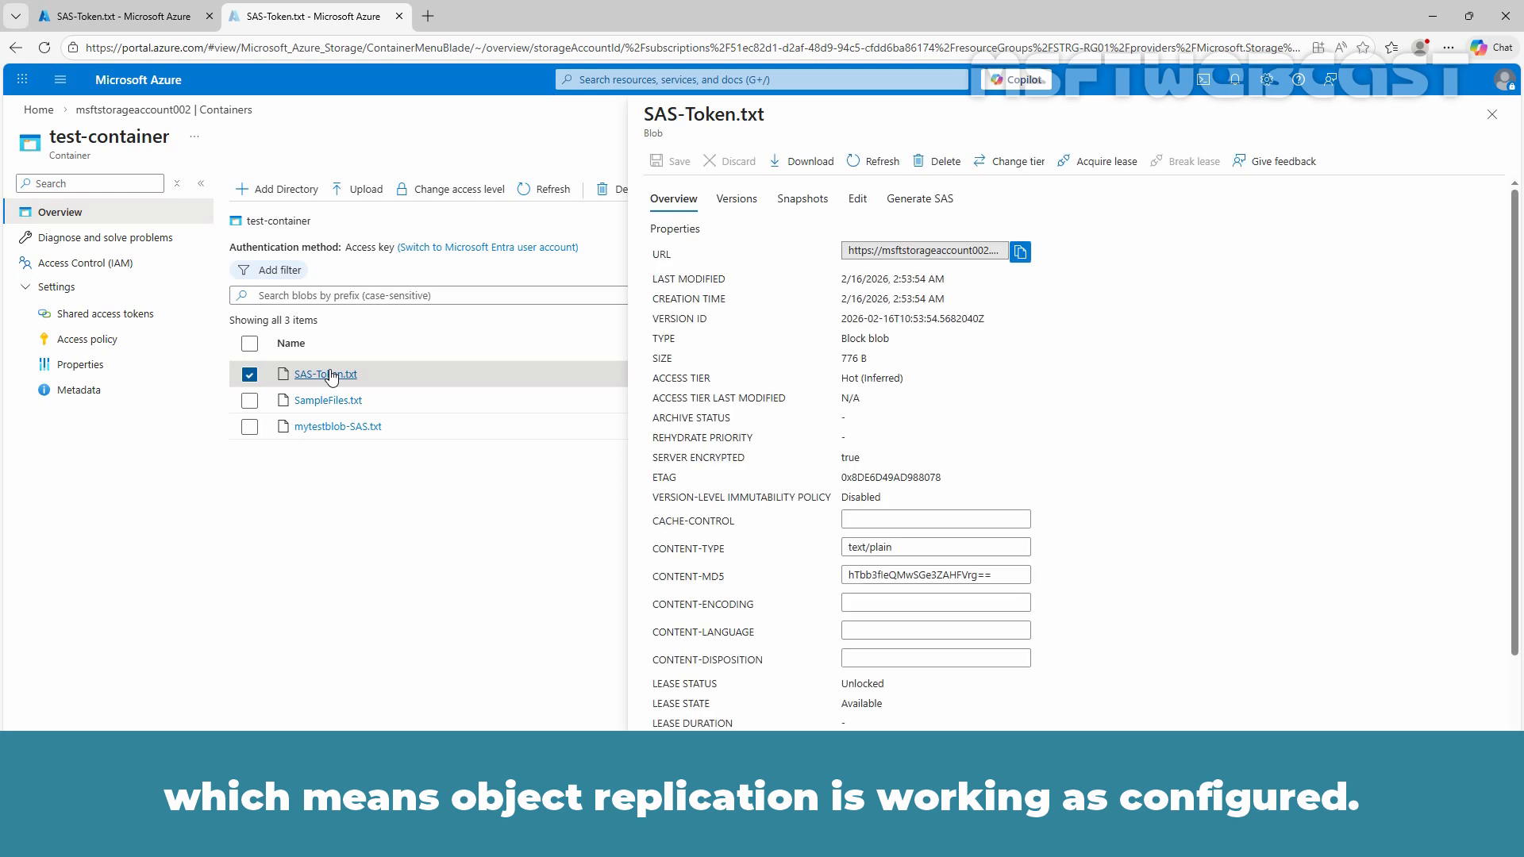
pyautogui.scroll(-3, 945, 422)
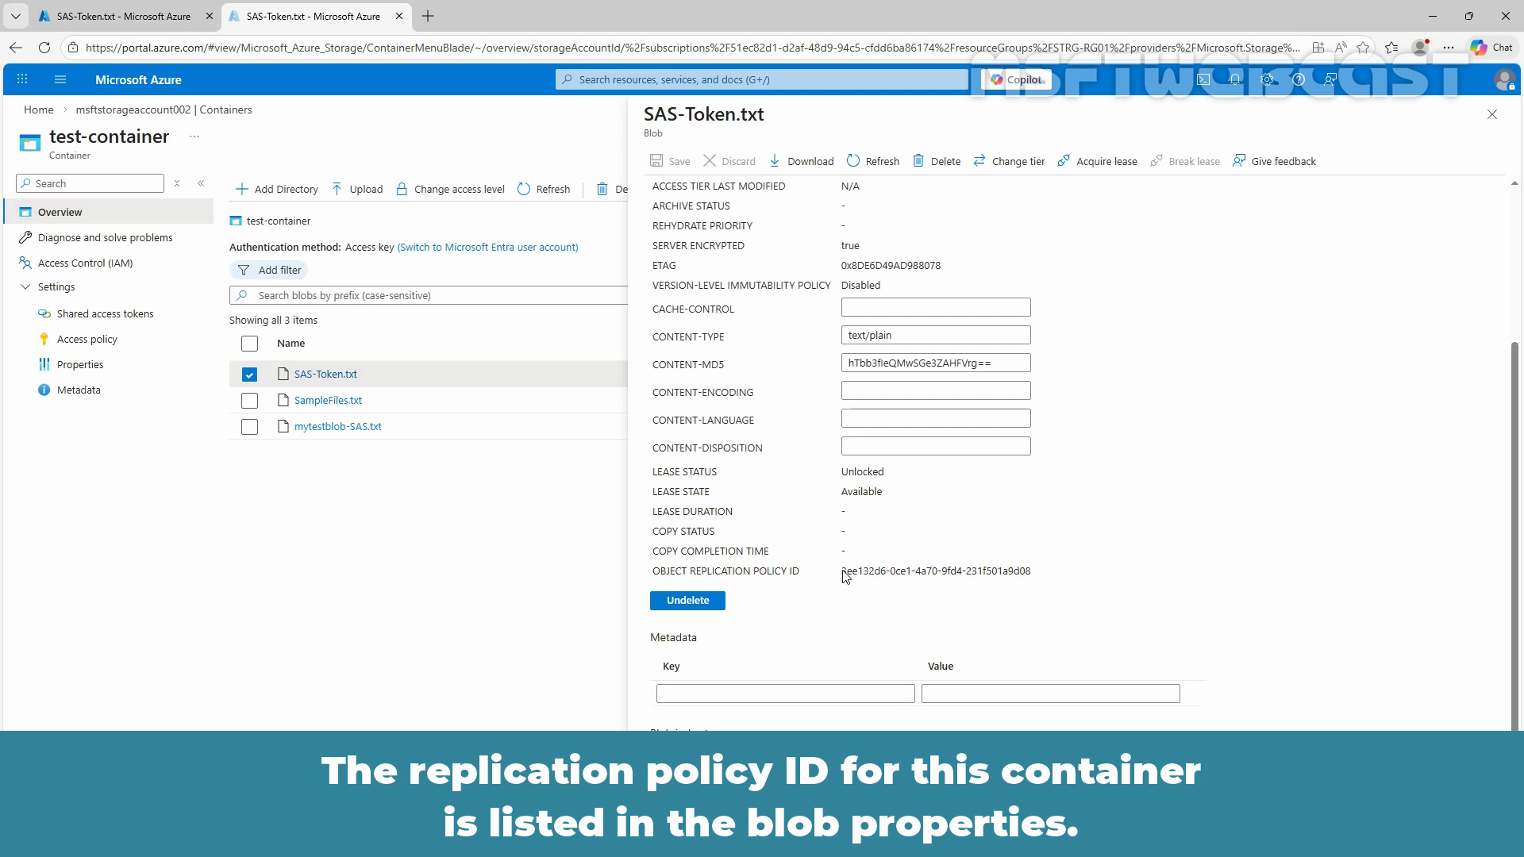
pyautogui.moveTo(843, 573); pyautogui.dragTo(1102, 574)
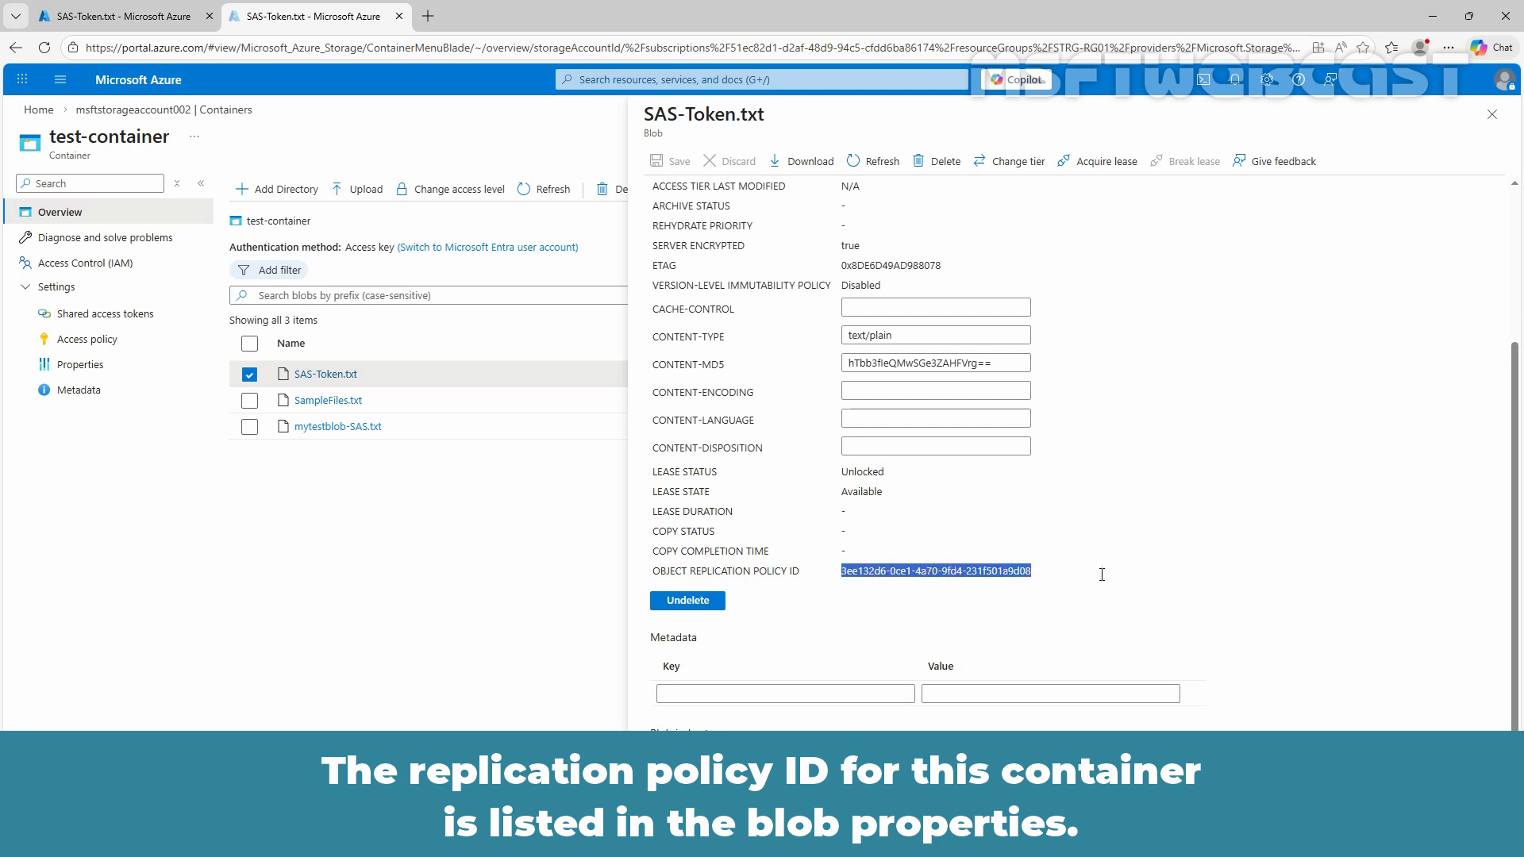
# Step: Compare the object replication policy ID of the source SAS-Token.txt blob with that of its destination copy
pyautogui.click(111, 18)
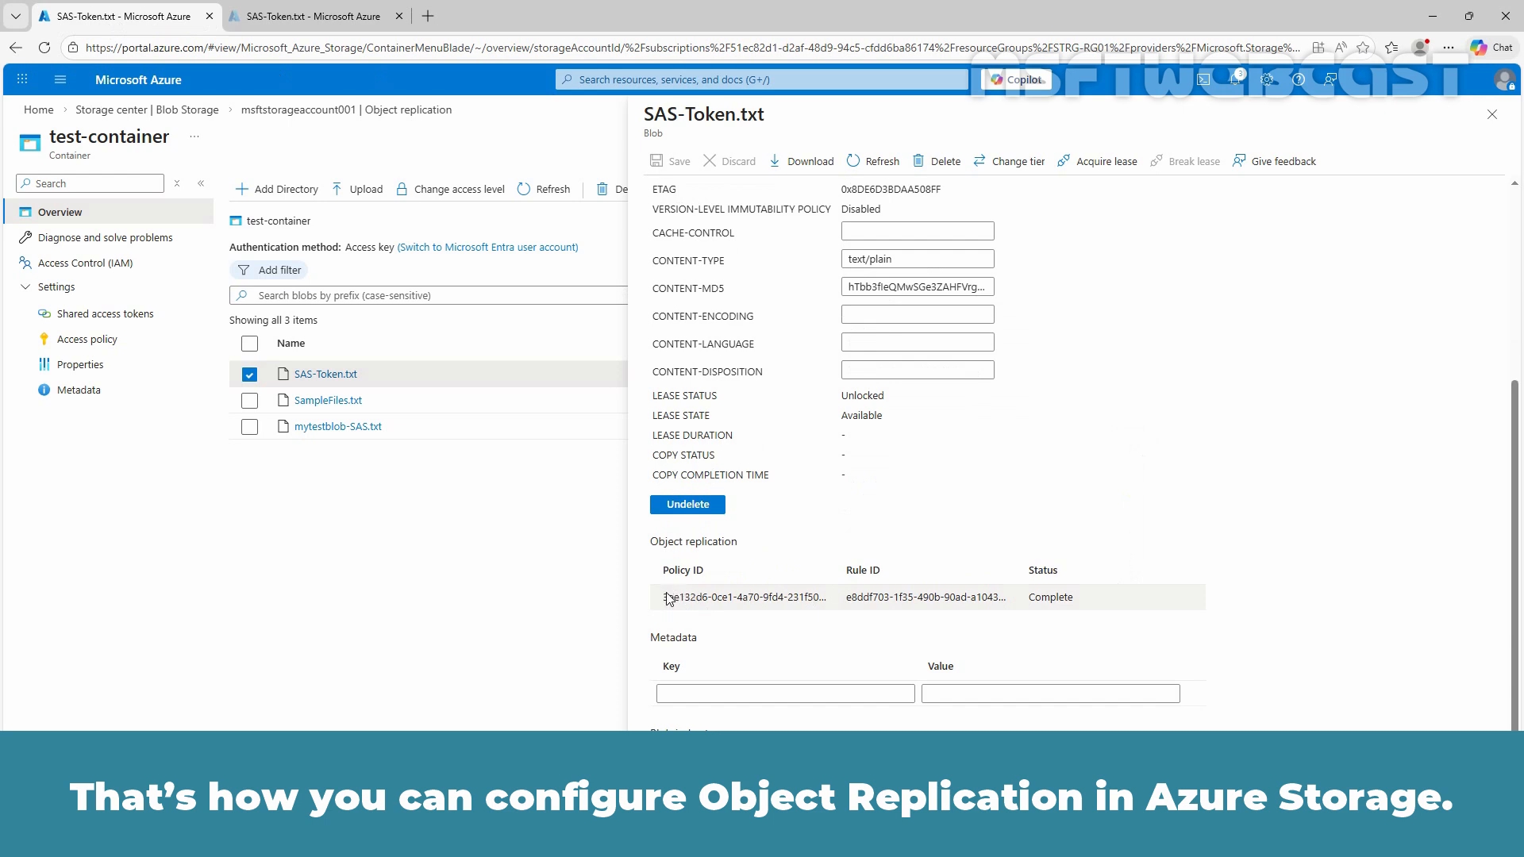
pyautogui.moveTo(665, 597); pyautogui.dragTo(834, 599)
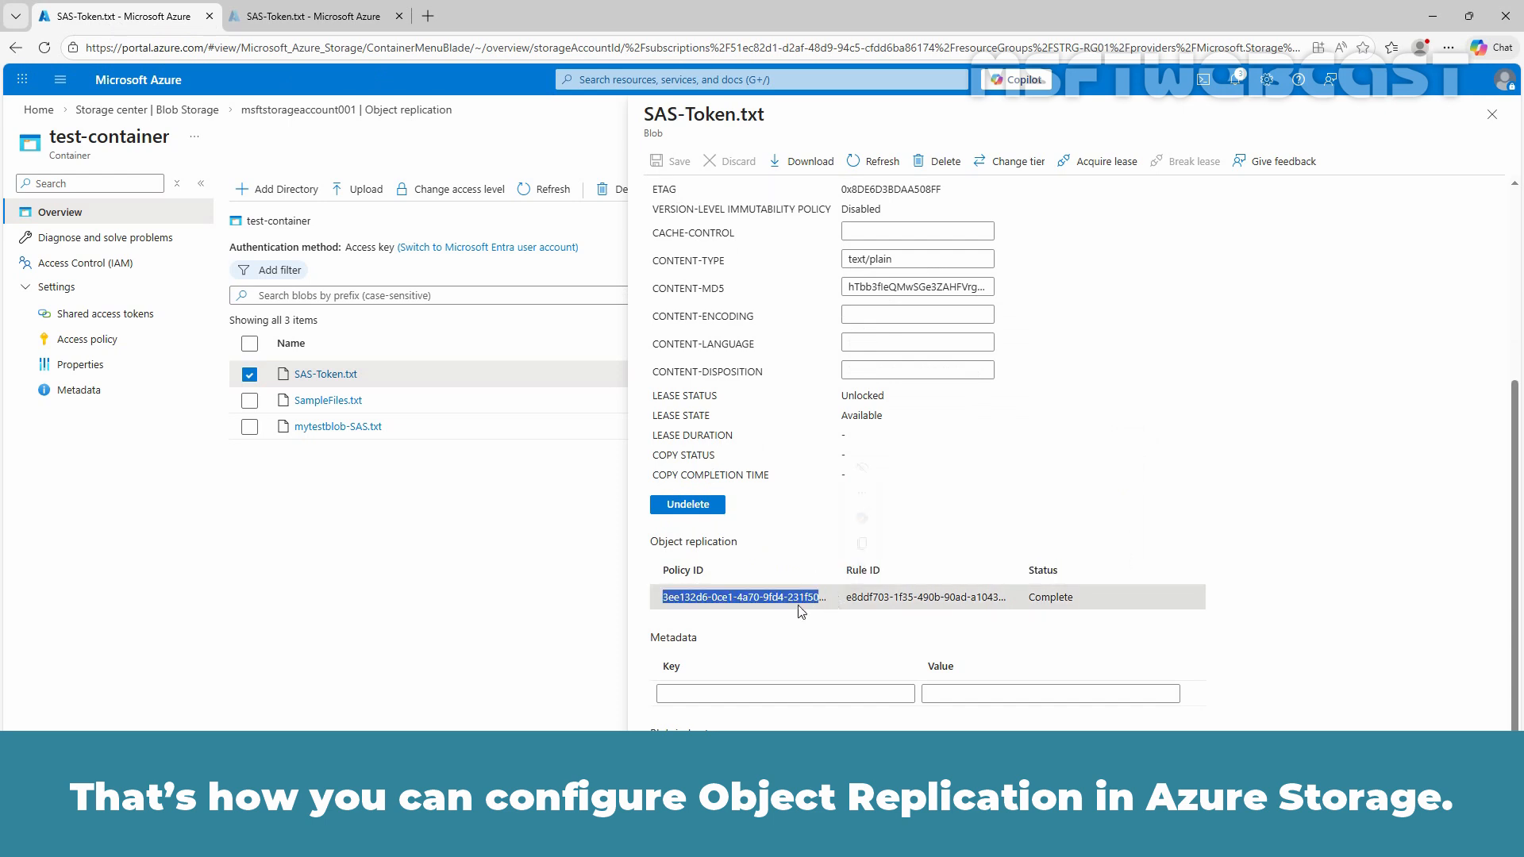
pyautogui.click(294, 29)
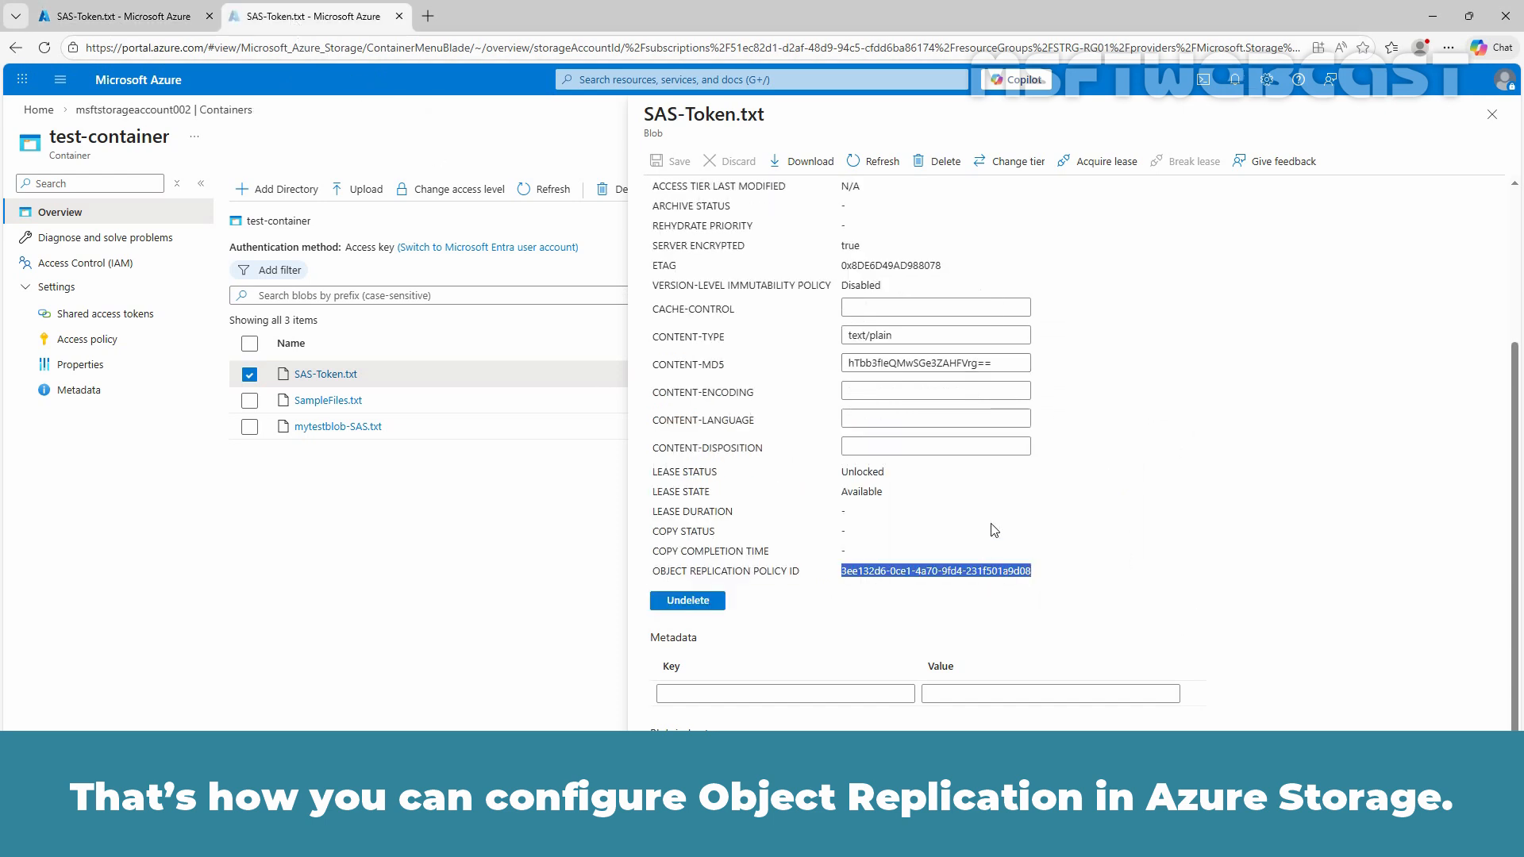